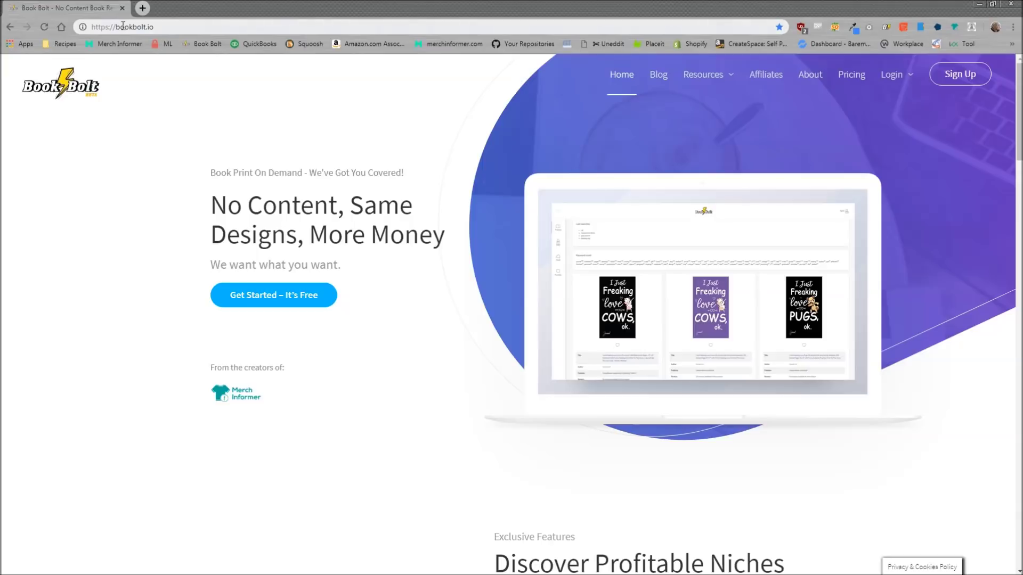
Step: Open the Book Bolt Designer from the Book Bolt member area and log in with the prefilled credentials
{"action": "mouse_move", "coordinate": [703, 77]}
{"action": "left_click", "coordinate": [891, 75]}
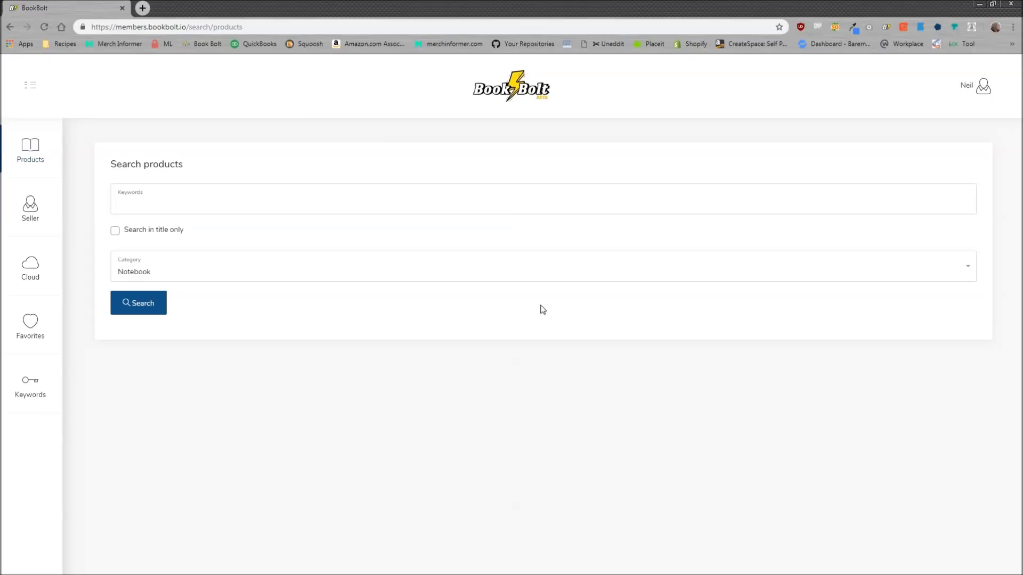
{"action": "left_click", "coordinate": [980, 89]}
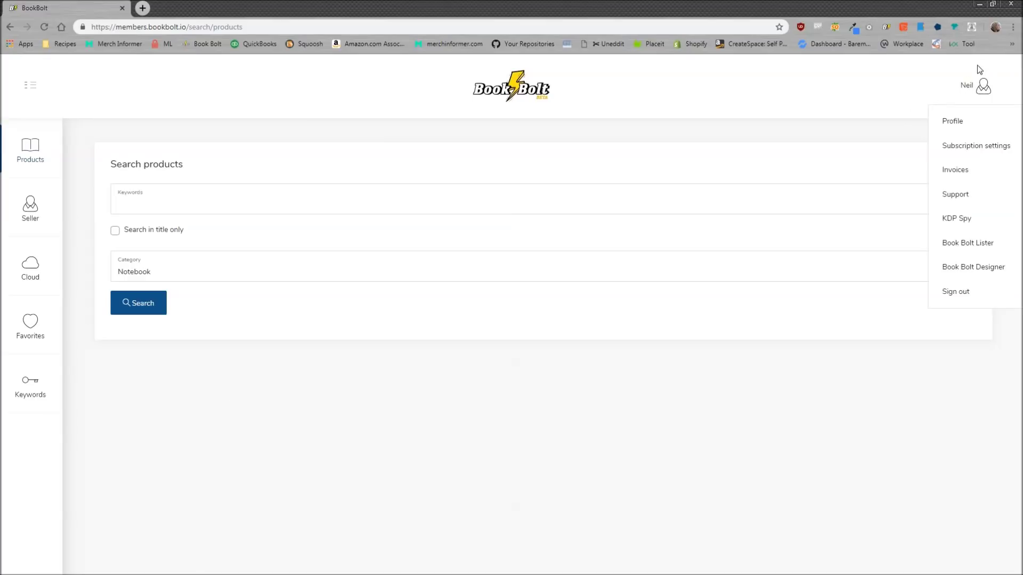
{"action": "left_click", "coordinate": [971, 267]}
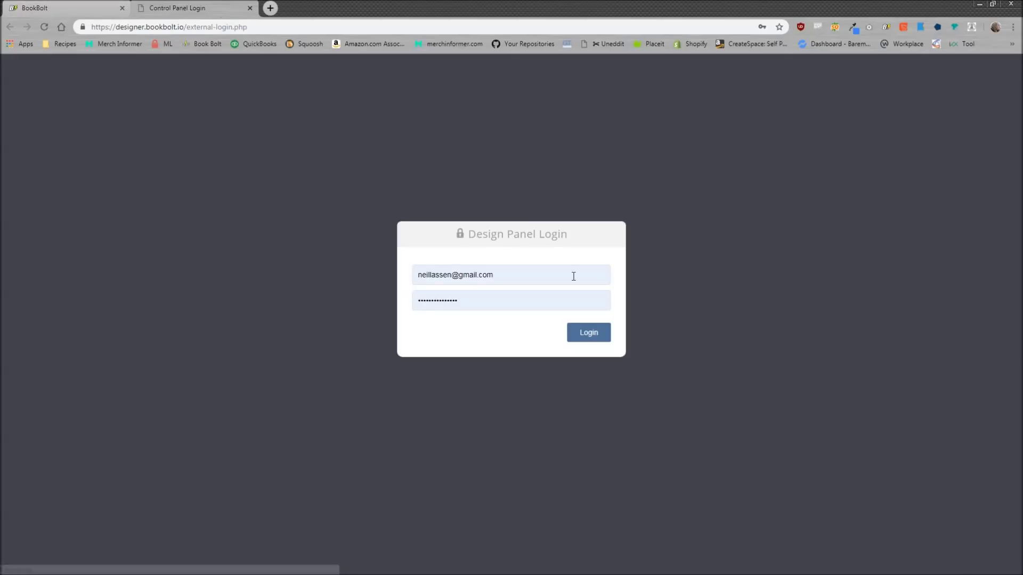
{"action": "left_click", "coordinate": [590, 335]}
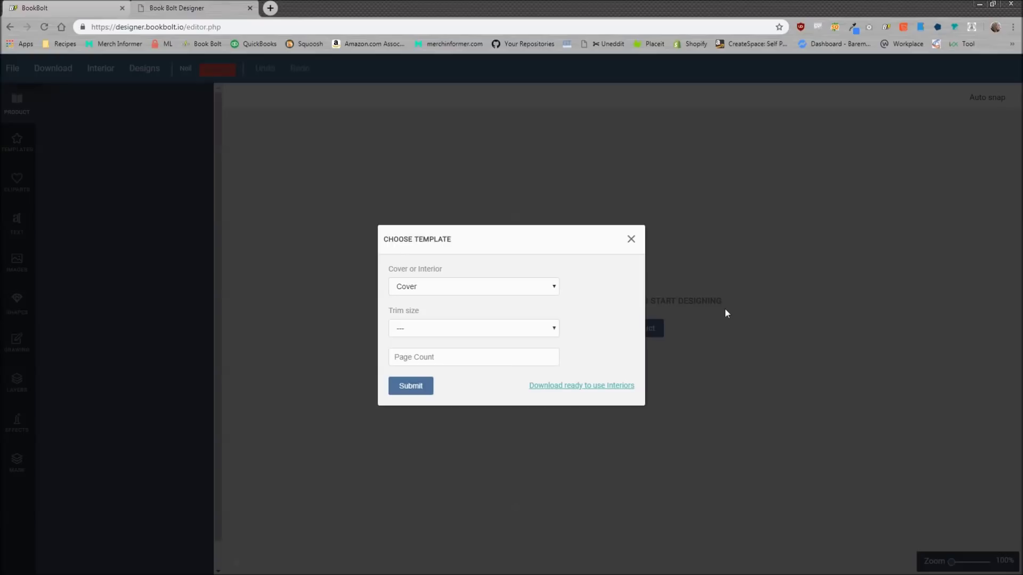
Step: Create an Interior template with a 6 x 9 in trim size, 110 pages and bleed
{"action": "left_click", "coordinate": [496, 290]}
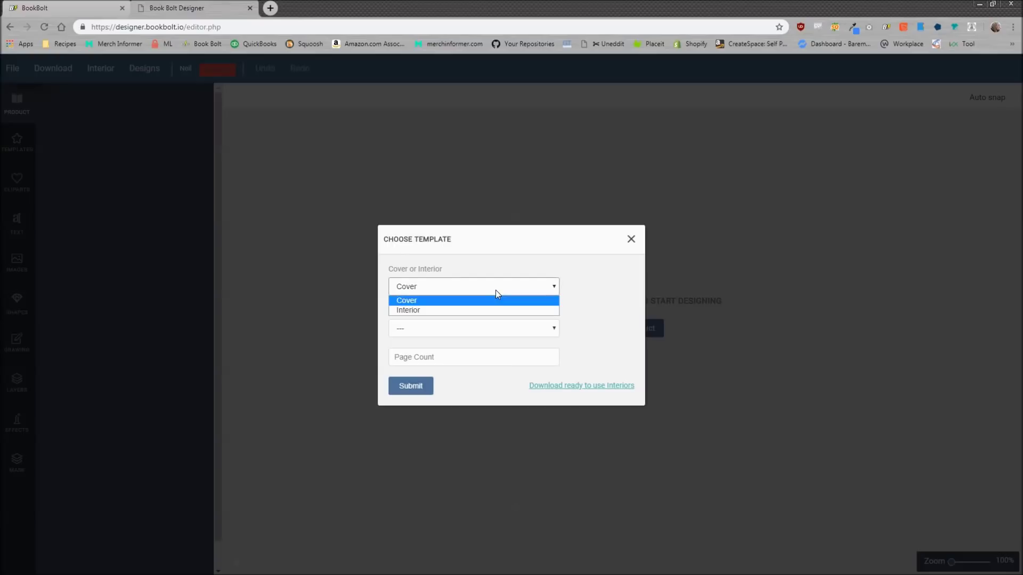
{"action": "left_click", "coordinate": [424, 303]}
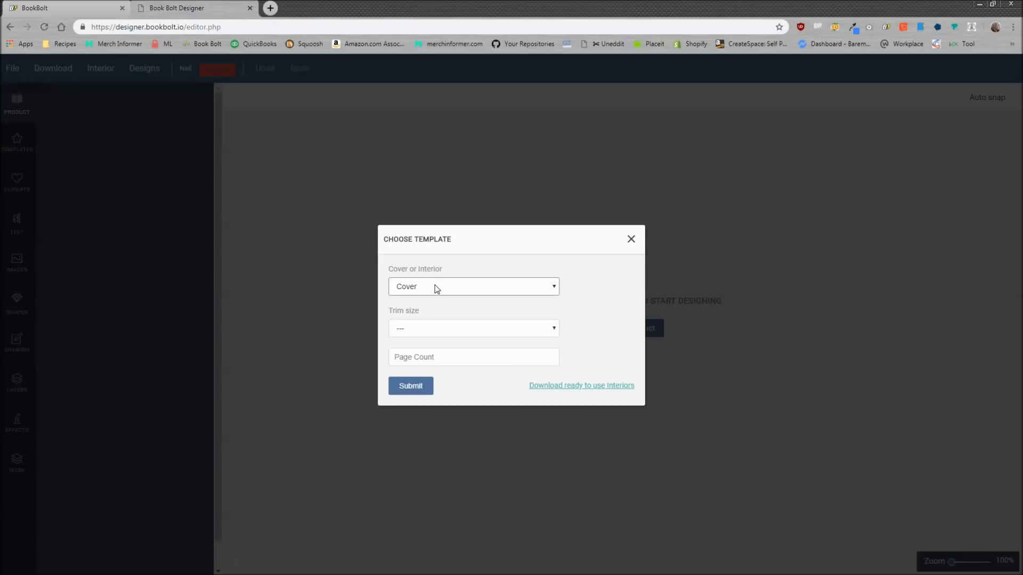
{"action": "left_click", "coordinate": [435, 289]}
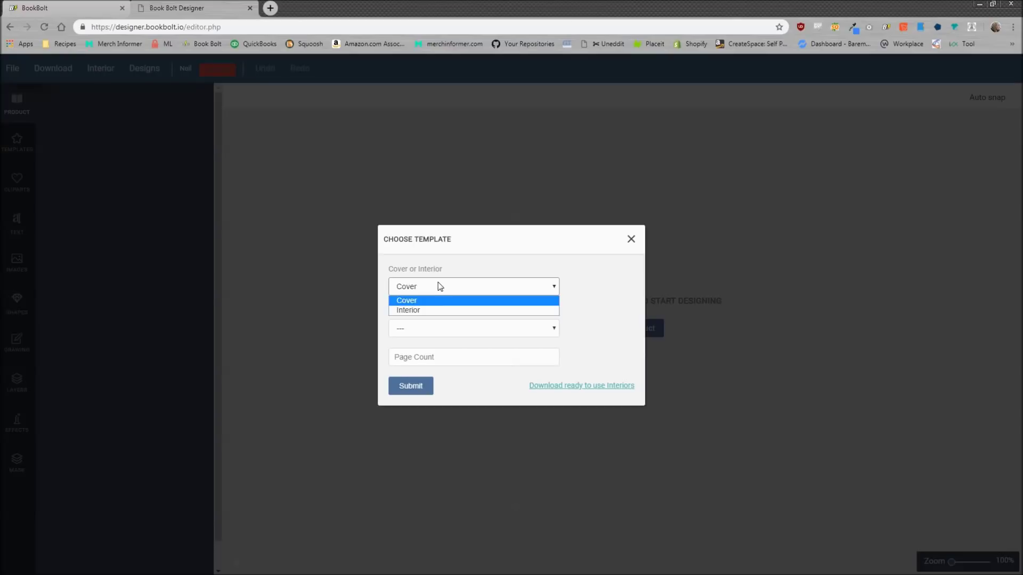
{"action": "left_click", "coordinate": [425, 311]}
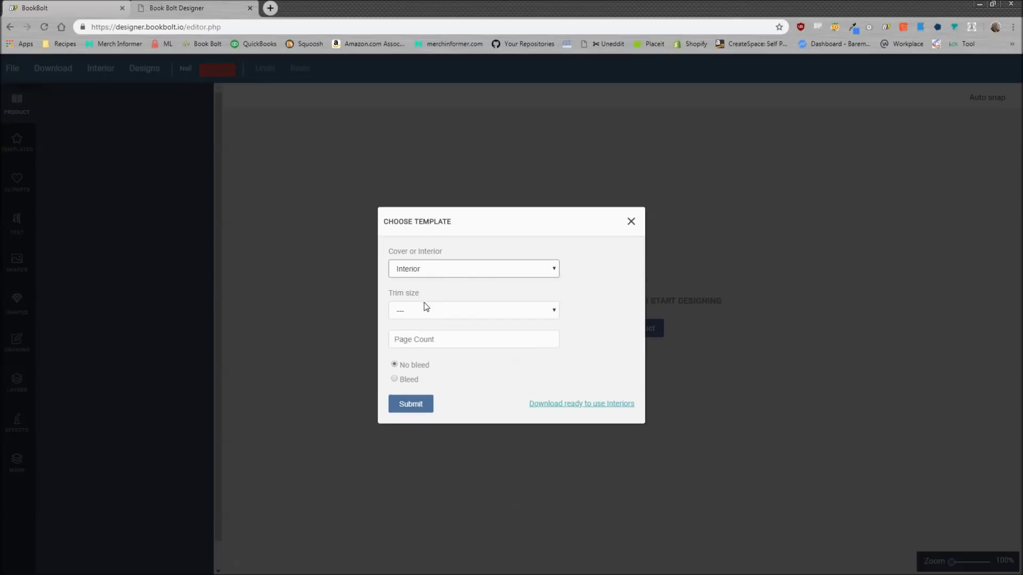
{"action": "left_click", "coordinate": [425, 310]}
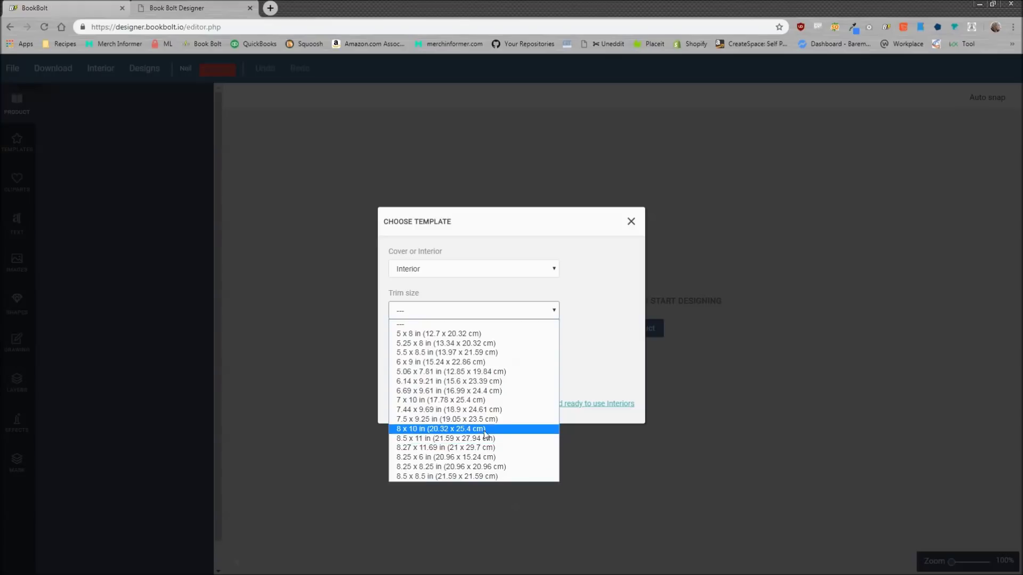
{"action": "left_click", "coordinate": [440, 363]}
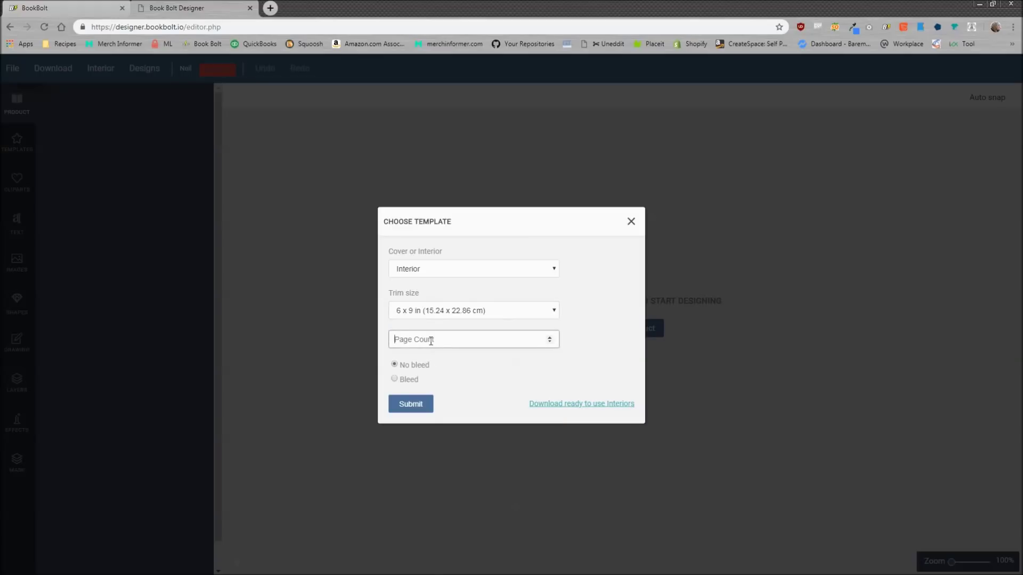
{"action": "left_click", "coordinate": [431, 341]}
{"action": "type", "text": "110"}
{"action": "left_click", "coordinate": [410, 380]}
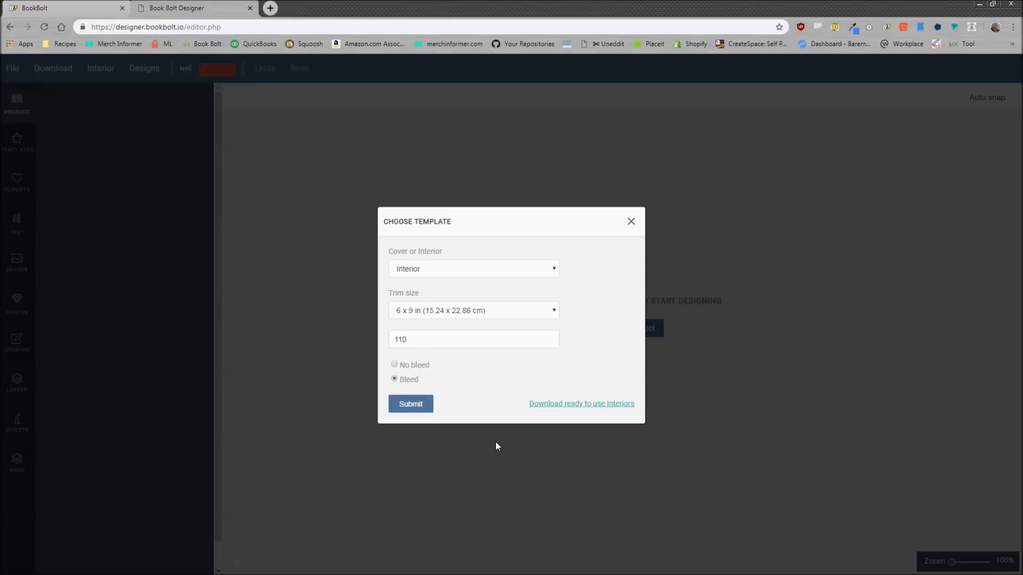
{"action": "left_click", "coordinate": [418, 412]}
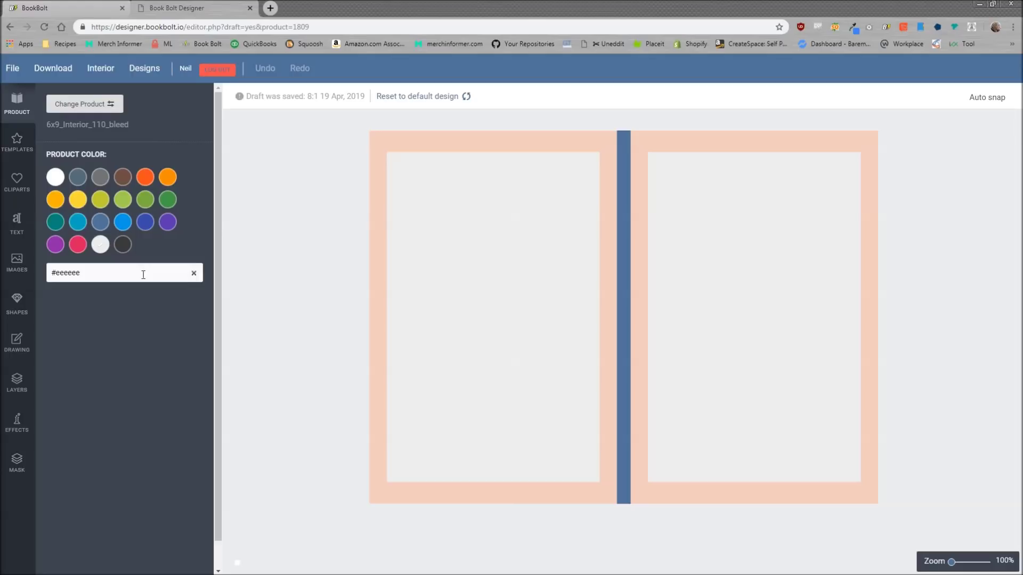
Step: Add the heading "Meal Planner Week:" in the Spirax font and place it at the top of the left page
{"action": "left_click", "coordinate": [16, 218]}
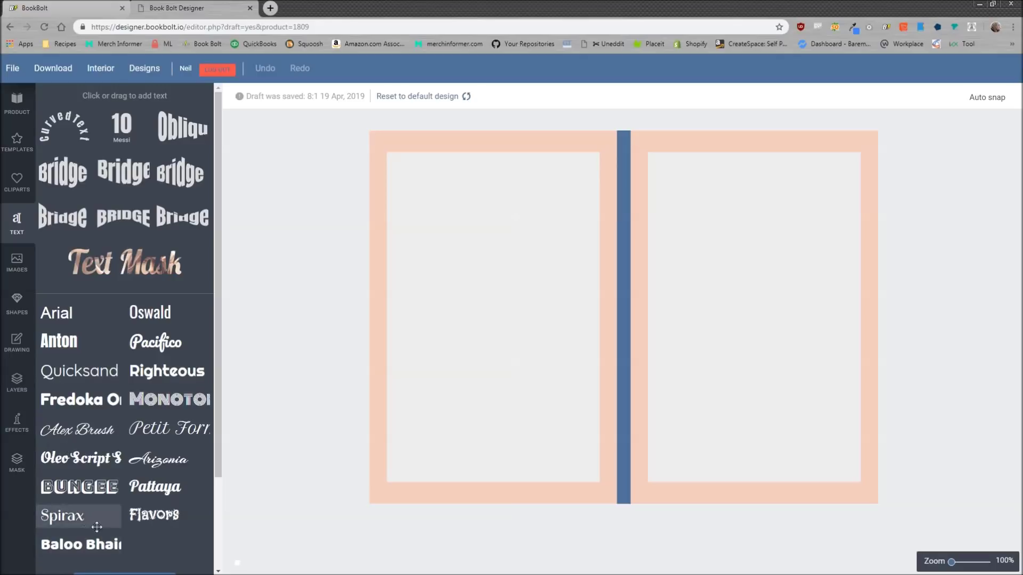
{"action": "left_click", "coordinate": [63, 515]}
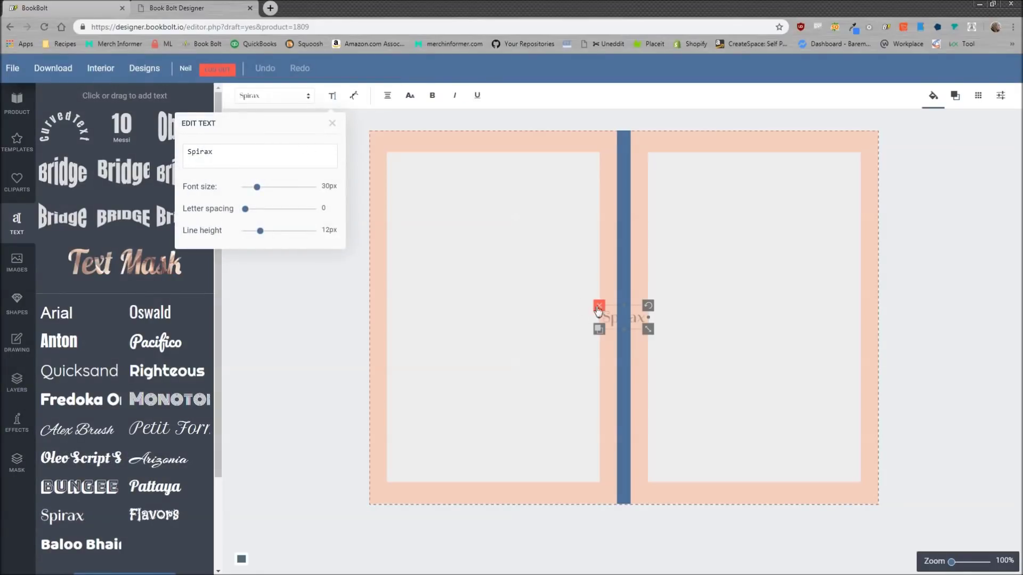
{"action": "left_click", "coordinate": [243, 150]}
{"action": "type", "text": "Meal P"}
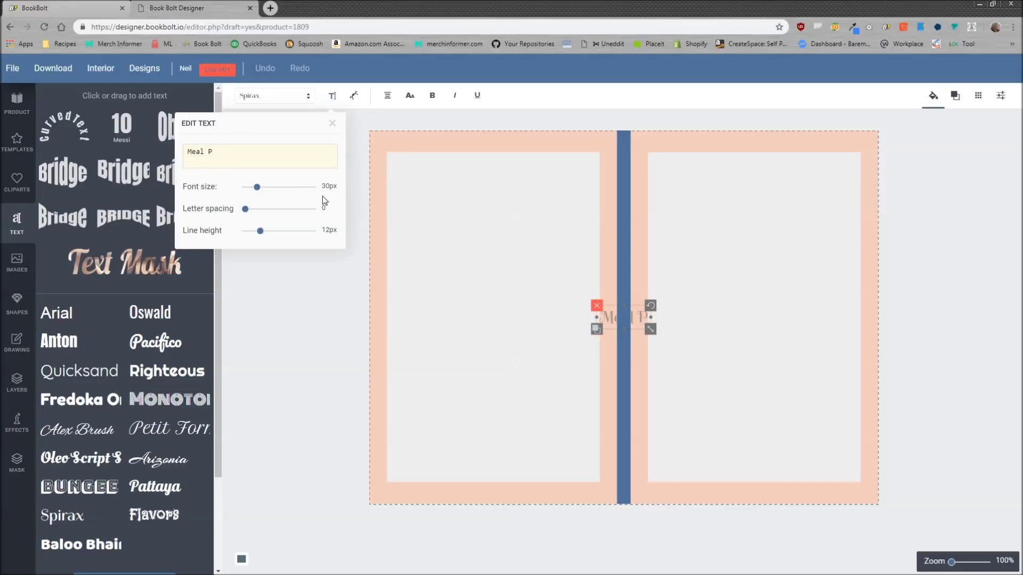
{"action": "type", "text": "lanner Week"}
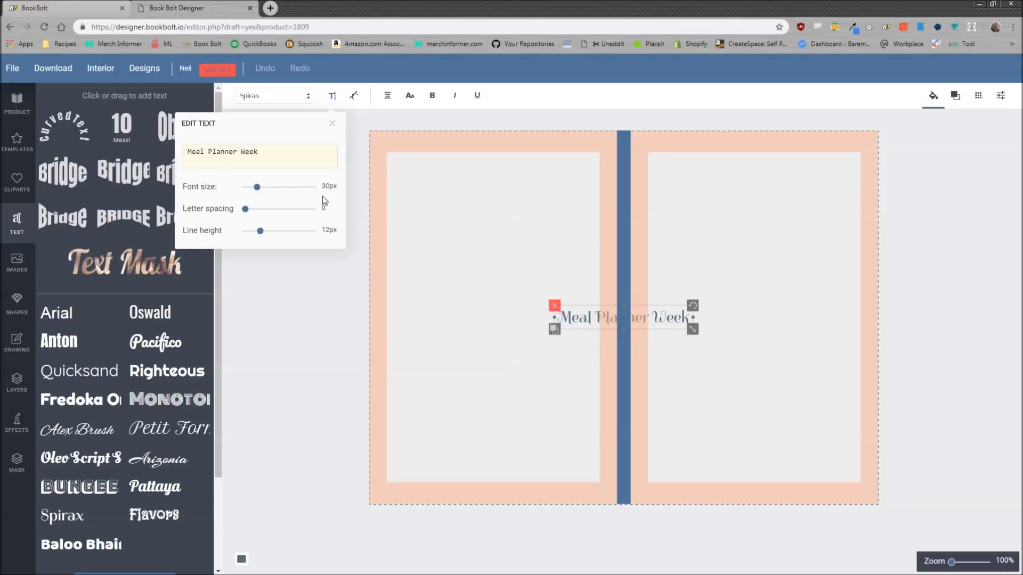
{"action": "type", "text": ":"}
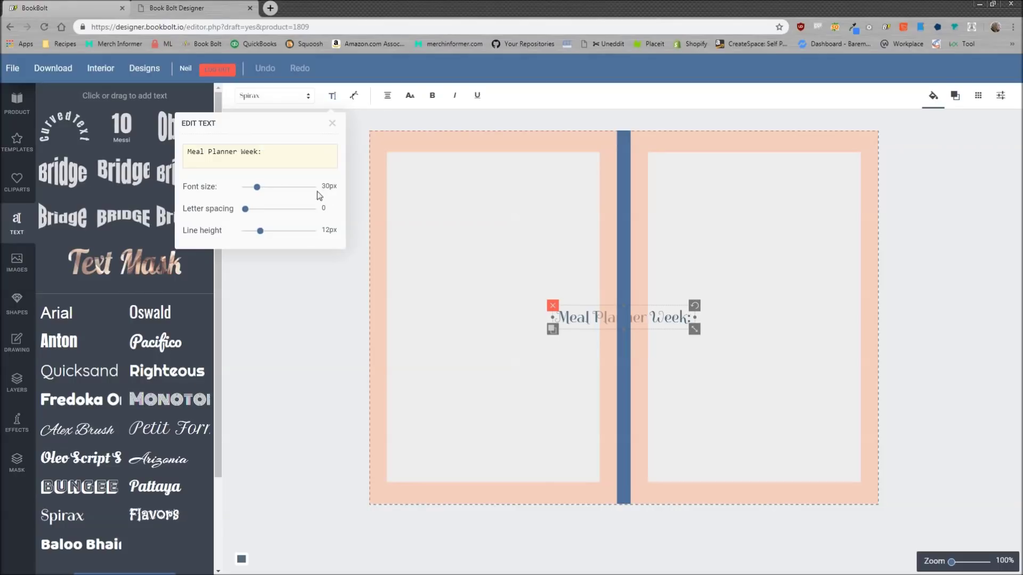
{"action": "left_click", "coordinate": [518, 247]}
{"action": "left_click_drag", "start_coordinate": [592, 316], "coordinate": [437, 180]}
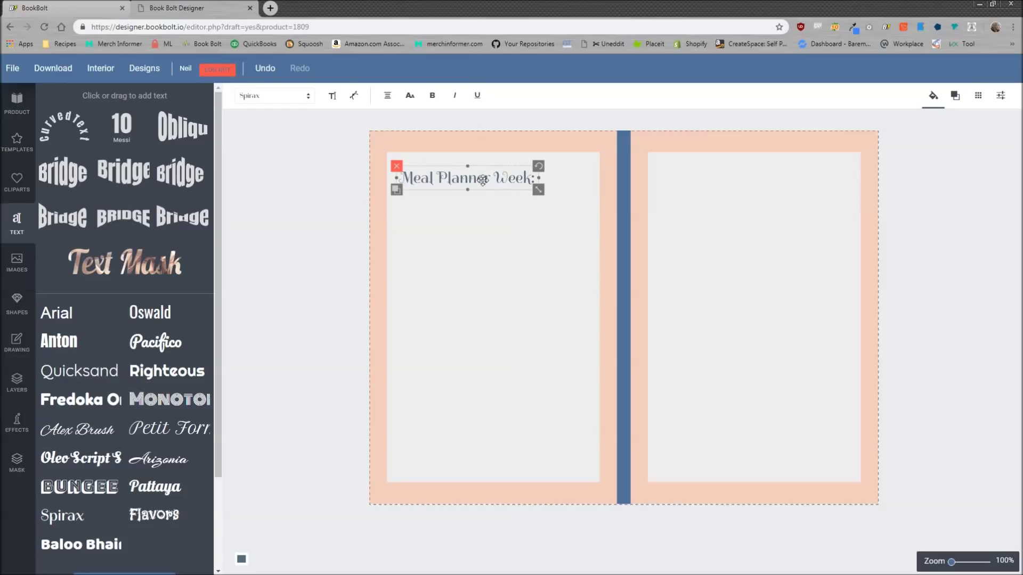
Step: Set the "Meal Planner Week:" heading's font size to 32 px and its fill color to black
{"action": "left_click", "coordinate": [332, 96]}
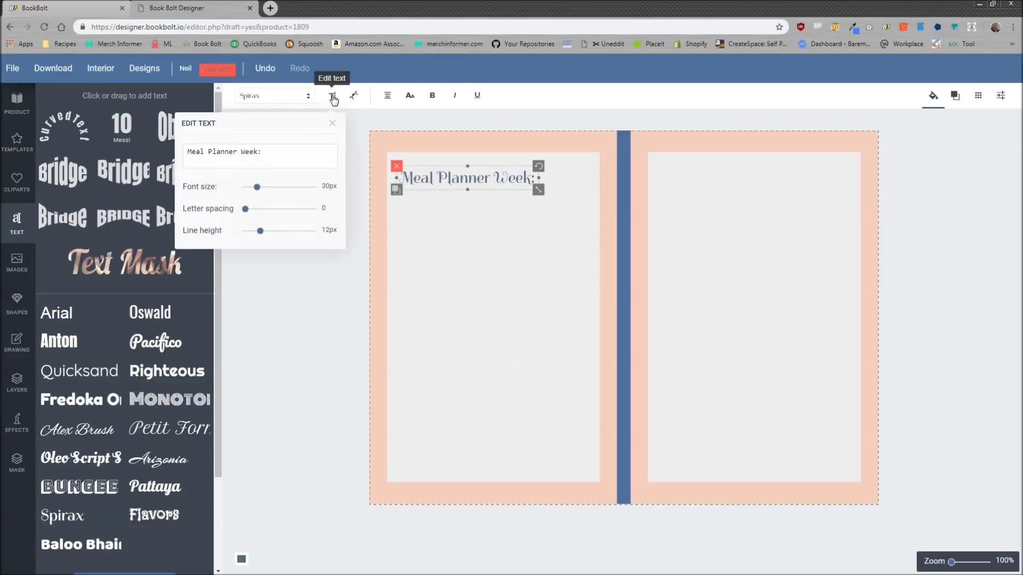
{"action": "left_click_drag", "start_coordinate": [264, 190], "coordinate": [260, 192]}
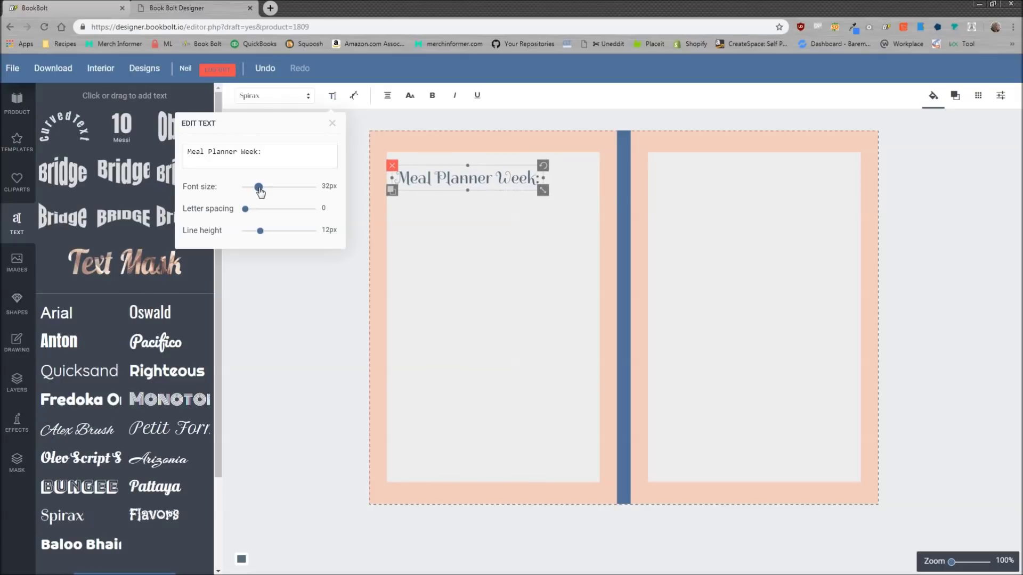
{"action": "left_click", "coordinate": [933, 97]}
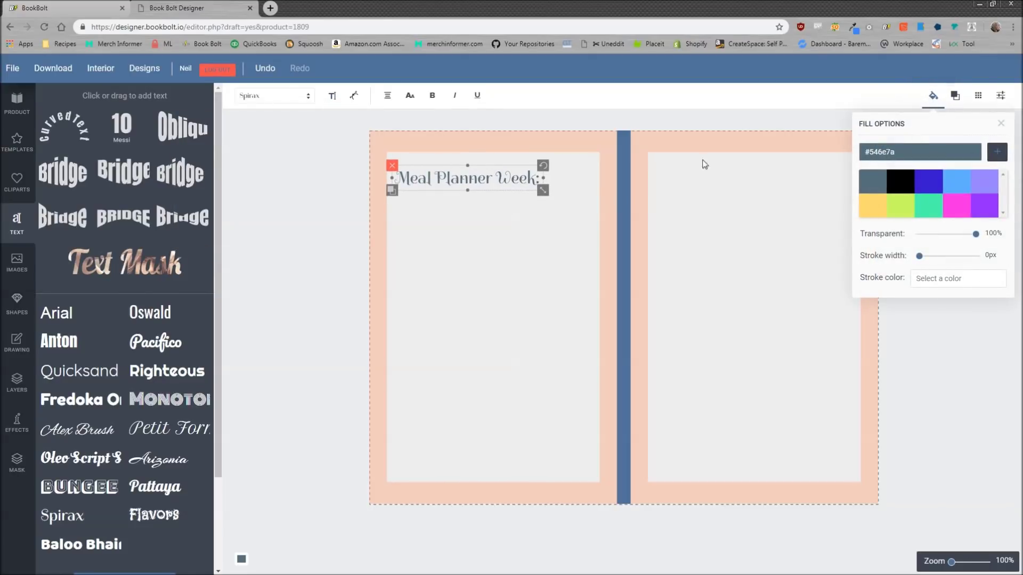
{"action": "left_click", "coordinate": [900, 181]}
{"action": "left_click", "coordinate": [520, 222]}
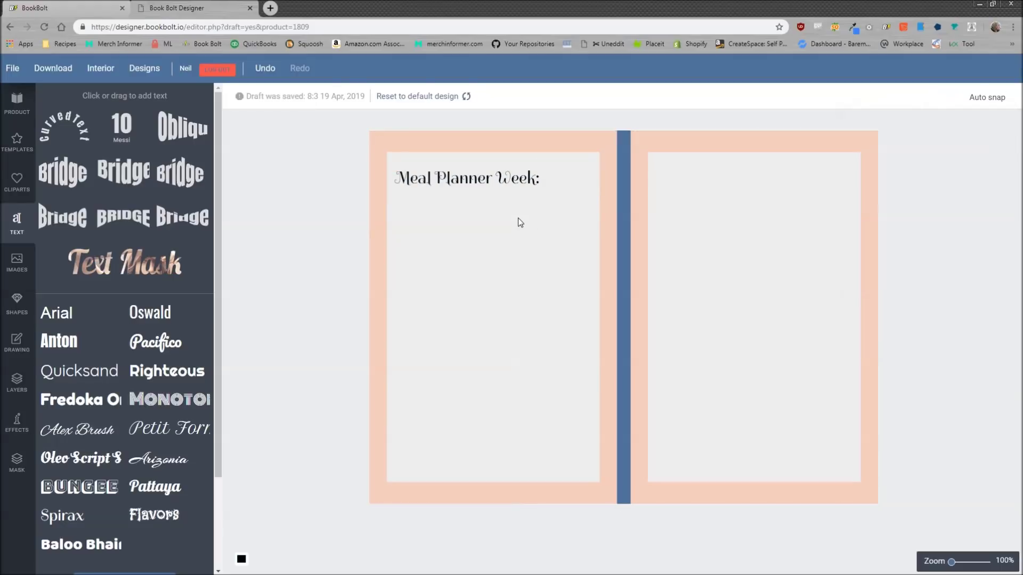
Step: Add a horizontal line shape and place it as a write-in blank directly after the "Meal Planner Week:" heading
{"action": "left_click", "coordinate": [17, 303]}
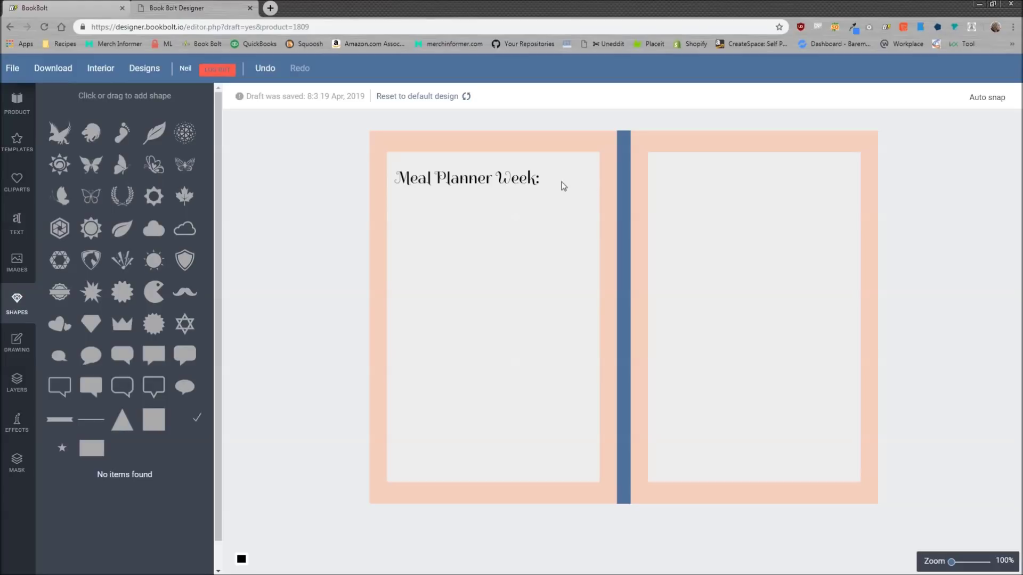
{"action": "left_click", "coordinate": [92, 423]}
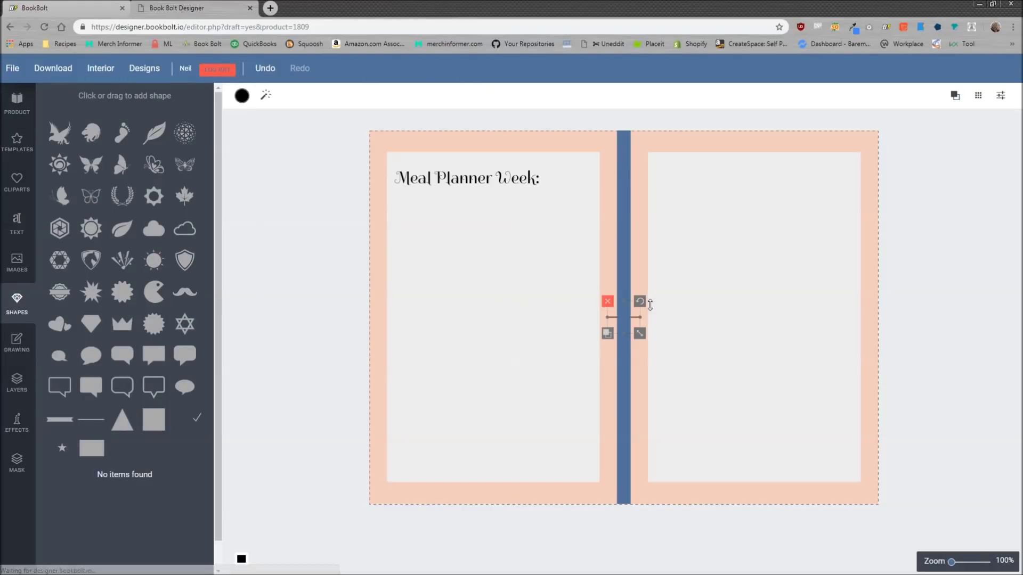
{"action": "left_click_drag", "start_coordinate": [636, 317], "coordinate": [591, 183]}
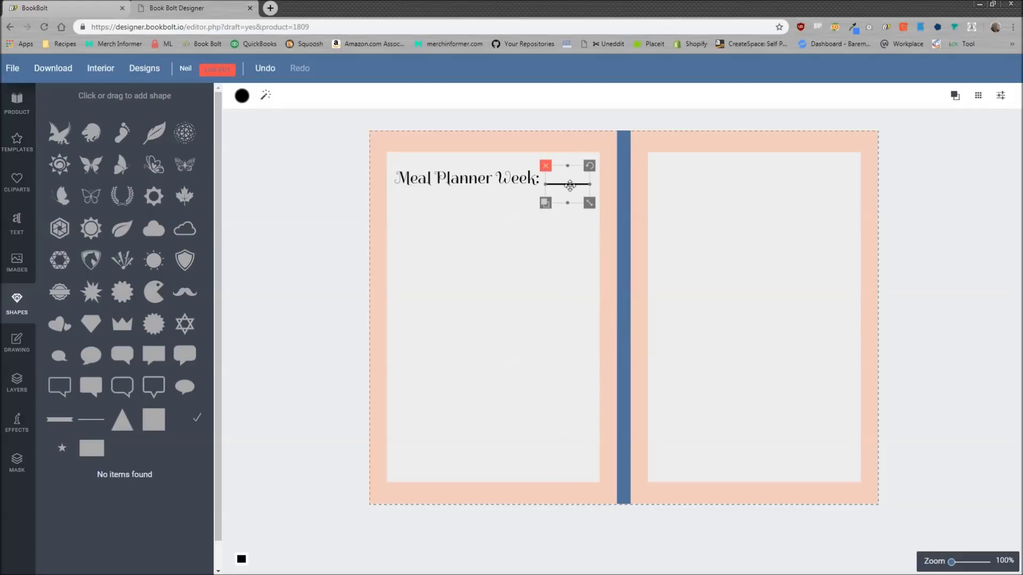
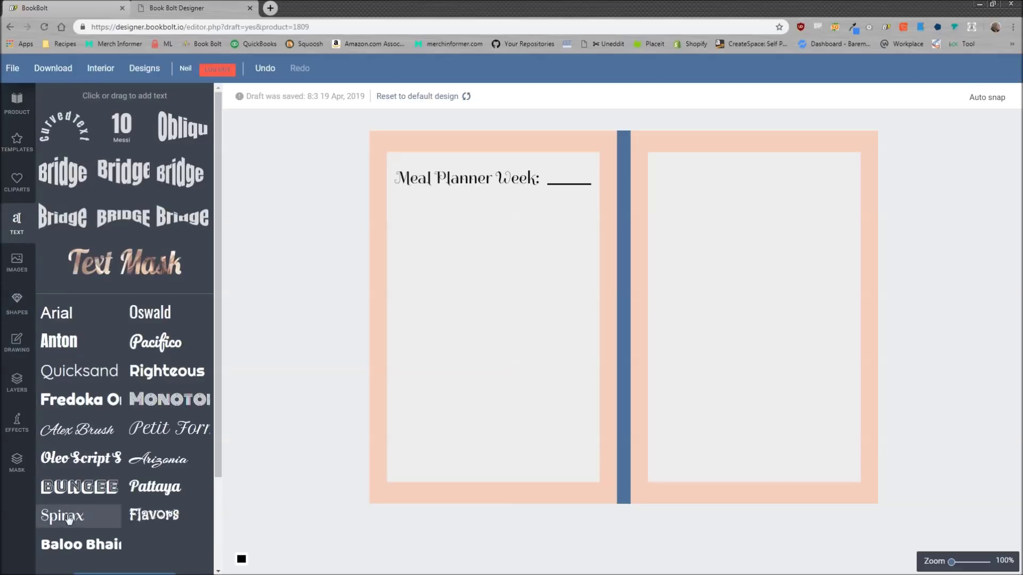
Step: Add a Spirax text label reading "Monday" below the heading, near the left page's inner left margin
{"action": "left_click", "coordinate": [68, 516]}
{"action": "left_click_drag", "start_coordinate": [624, 316], "coordinate": [447, 258]}
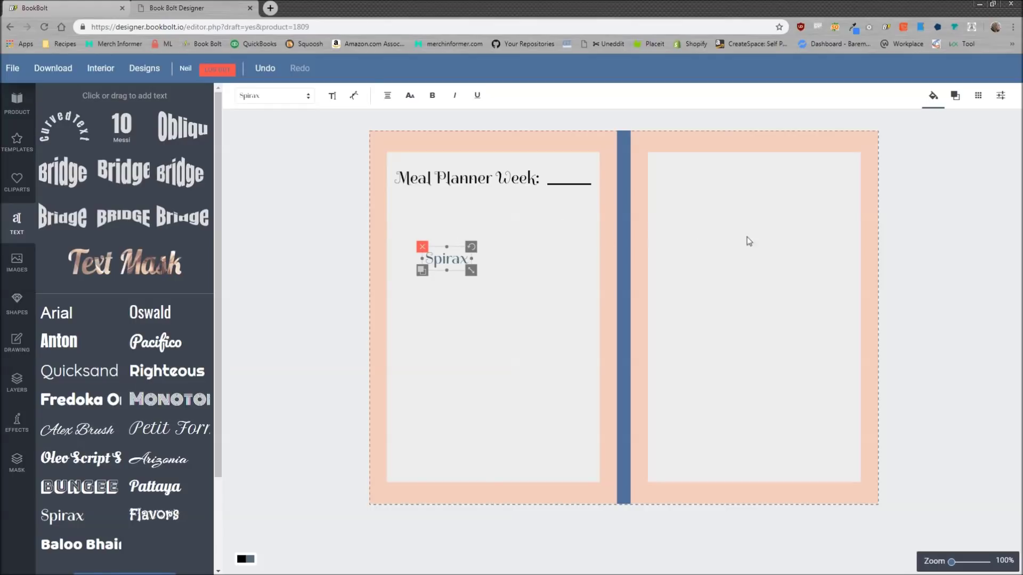
{"action": "left_click_drag", "start_coordinate": [452, 259], "coordinate": [401, 252]}
{"action": "key", "text": "Escape"}
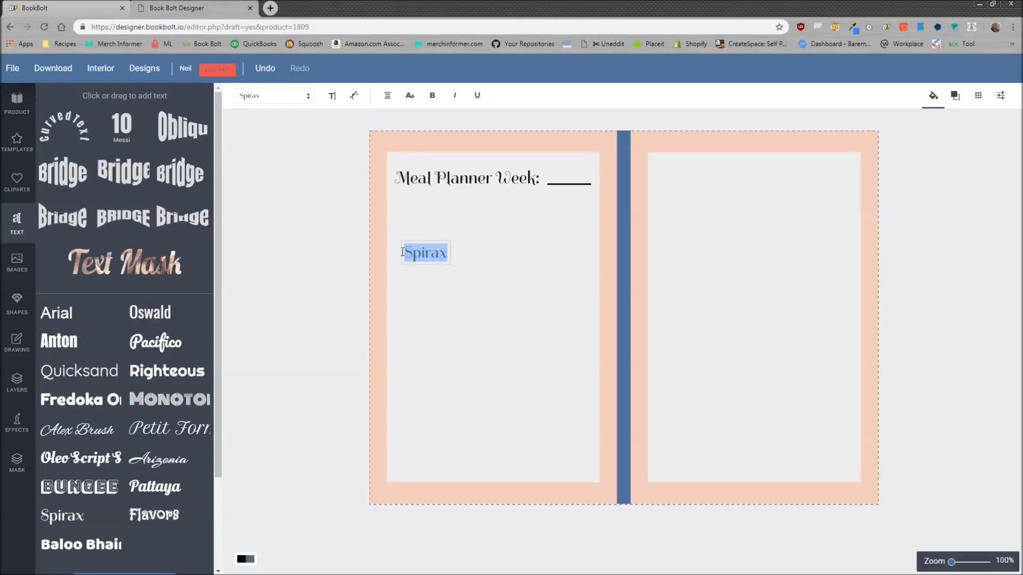
{"action": "type", "text": "Monday"}
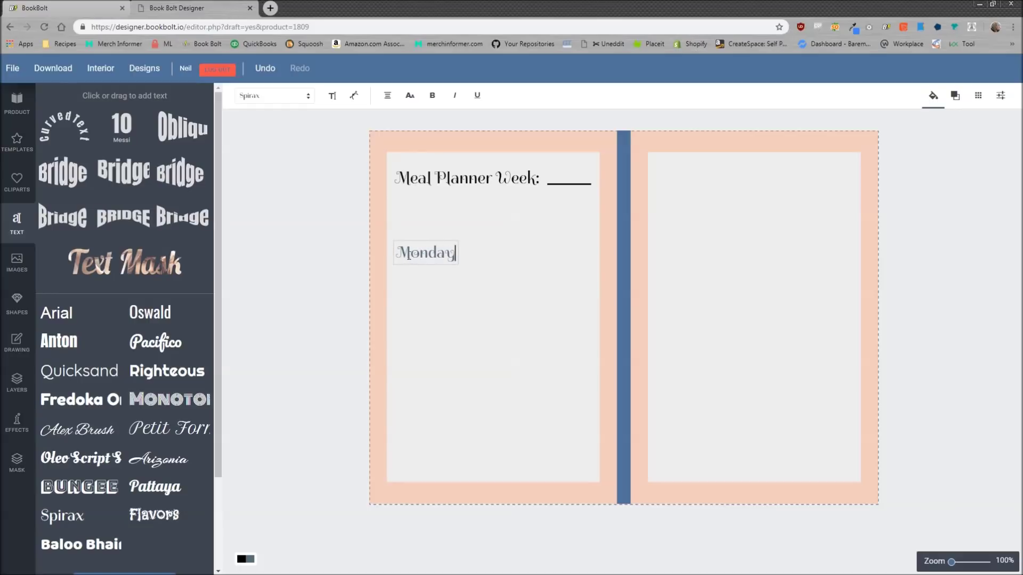
Step: Reduce the "Monday" label's font size to 18 px and align it with the start of the heading
{"action": "left_click_drag", "start_coordinate": [456, 256], "coordinate": [388, 252]}
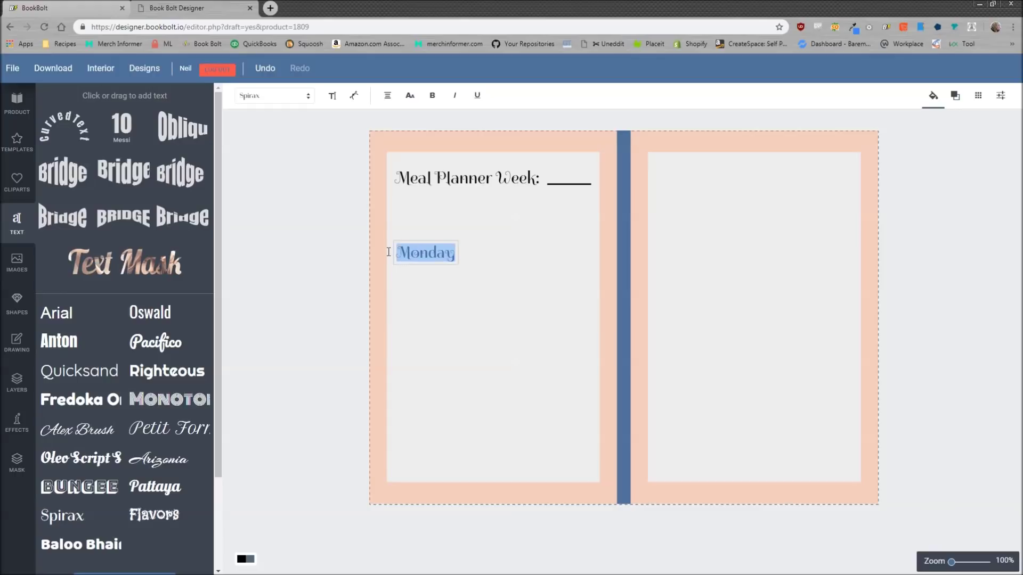
{"action": "left_click", "coordinate": [332, 96]}
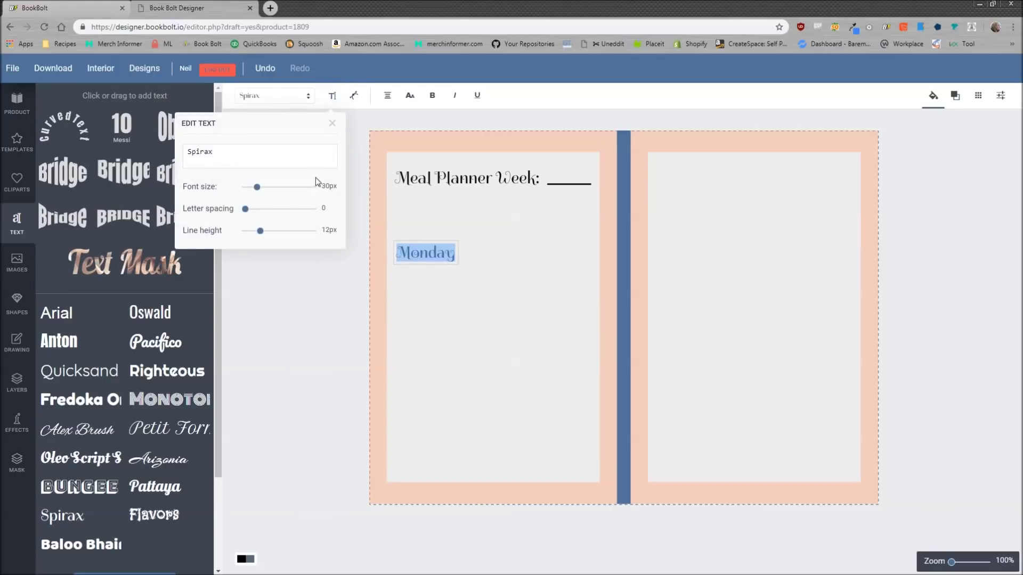
{"action": "left_click_drag", "start_coordinate": [260, 192], "coordinate": [251, 193]}
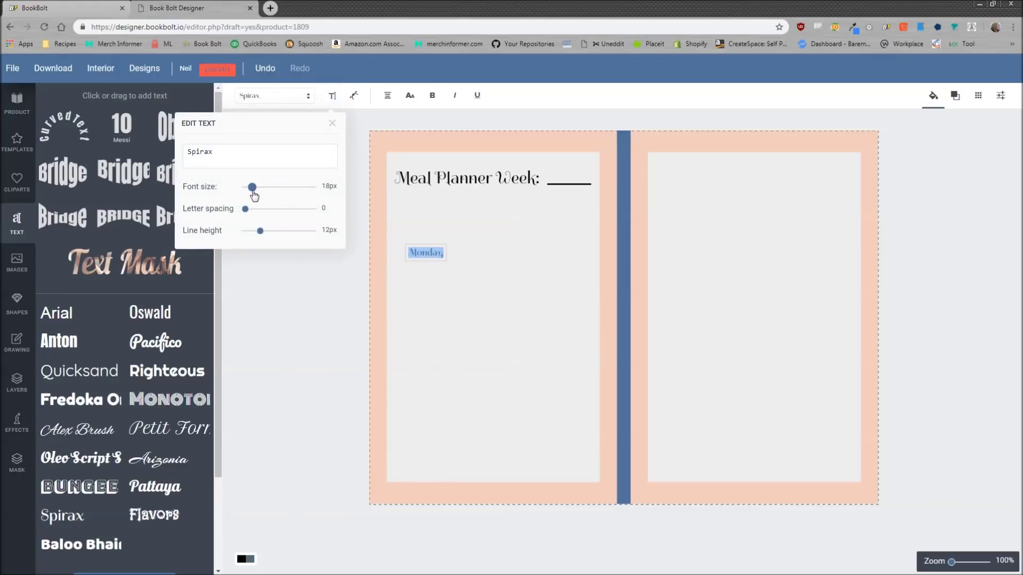
{"action": "left_click", "coordinate": [368, 226]}
{"action": "left_click", "coordinate": [424, 249]}
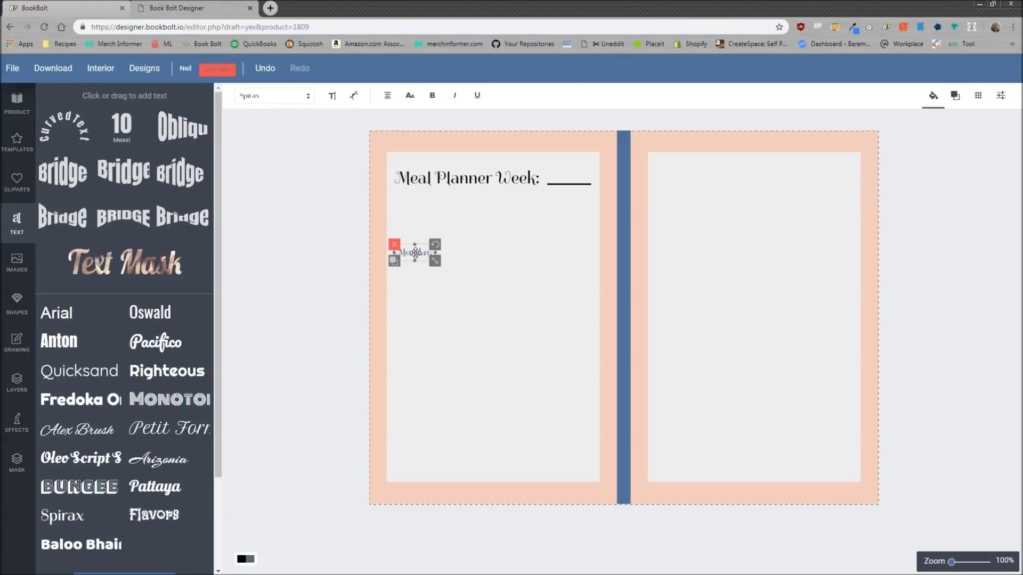
Step: Duplicate the "Monday" label, place the copy just to its right and change its text to "Tuesday"
{"action": "left_click", "coordinate": [395, 262]}
{"action": "mouse_move", "coordinate": [448, 270]}
{"action": "left_mouse_down"}
{"action": "mouse_move", "coordinate": [469, 257]}
{"action": "mouse_move", "coordinate": [452, 250]}
{"action": "left_mouse_up"}
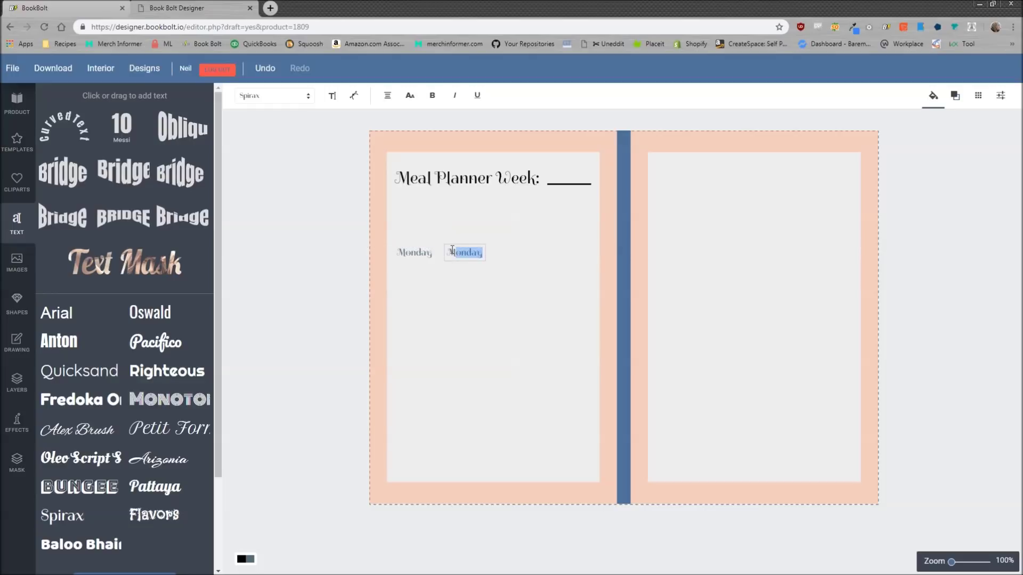
{"action": "key", "text": "BackSpace"}
{"action": "type", "text": "Tuesday"}
{"action": "left_click", "coordinate": [484, 237]}
{"action": "left_click", "coordinate": [466, 254]}
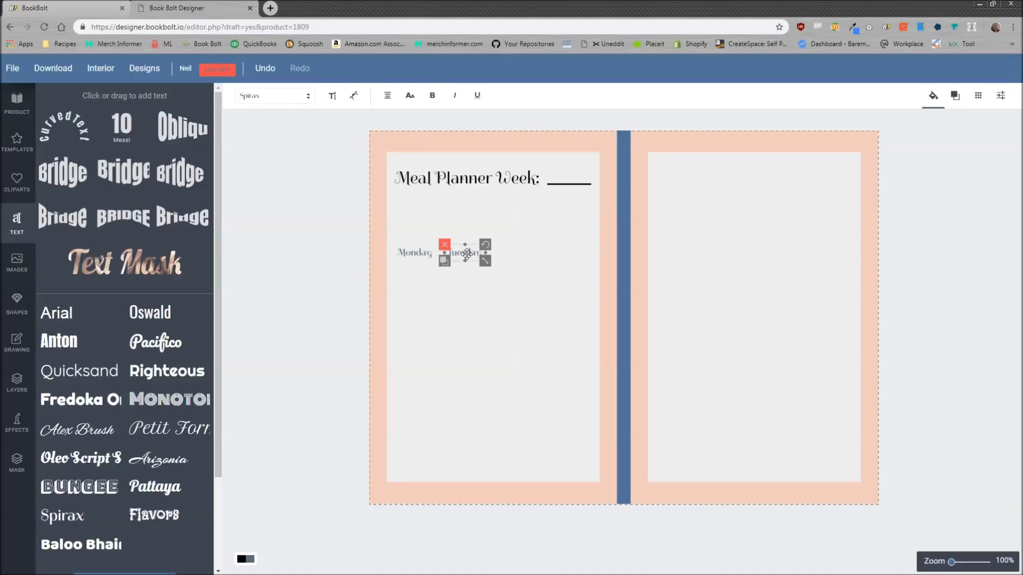
Step: Duplicate the "Tuesday" label, place the copy just to its right and change its text to "Wednesday"
{"action": "left_click", "coordinate": [507, 225]}
{"action": "left_click", "coordinate": [465, 249]}
{"action": "key", "text": "ctrl+c"}
{"action": "key", "text": "ctrl+v"}
{"action": "left_click_drag", "start_coordinate": [511, 272], "coordinate": [494, 251]}
{"action": "left_click", "coordinate": [523, 254]}
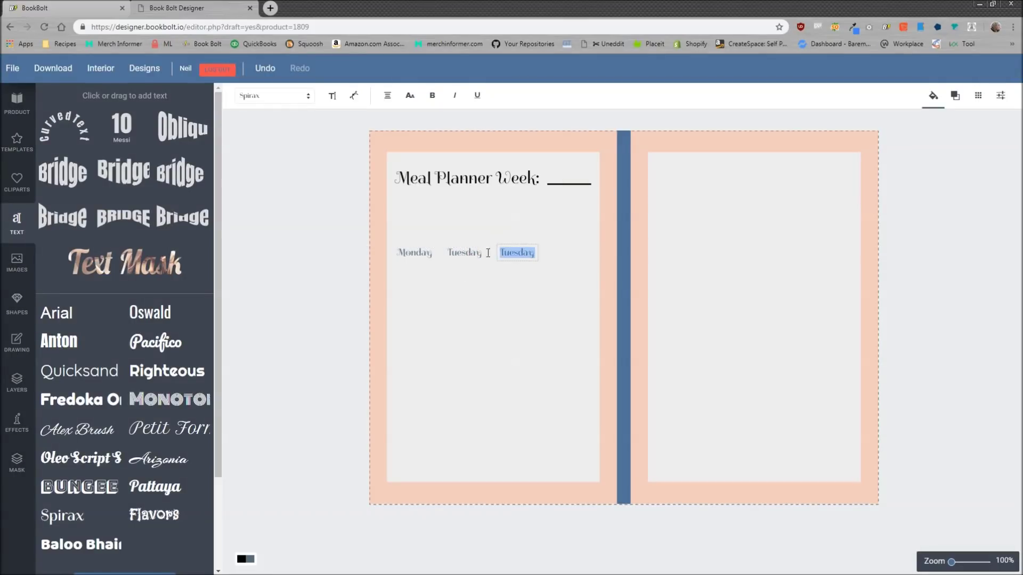
{"action": "type", "text": "Wednesday"}
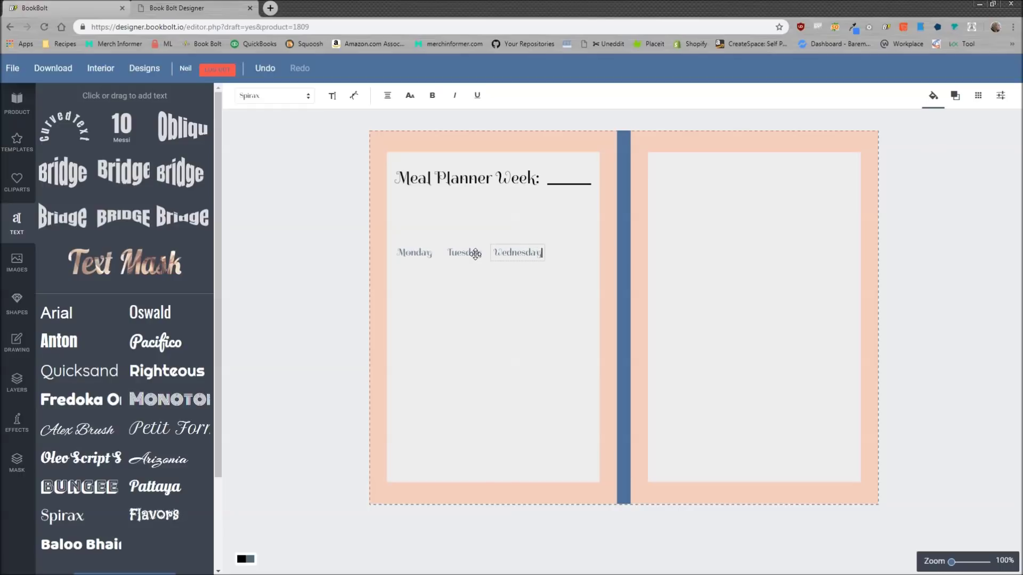
Step: Shift the "Monday", "Tuesday" and "Wednesday" labels slightly left, aligning "Monday" with the start of the heading and tightening the spacing
{"action": "left_click", "coordinate": [551, 220]}
{"action": "left_click_drag", "start_coordinate": [418, 252], "coordinate": [460, 252]}
{"action": "left_click_drag", "start_coordinate": [520, 252], "coordinate": [510, 252]}
{"action": "left_click", "coordinate": [496, 222]}
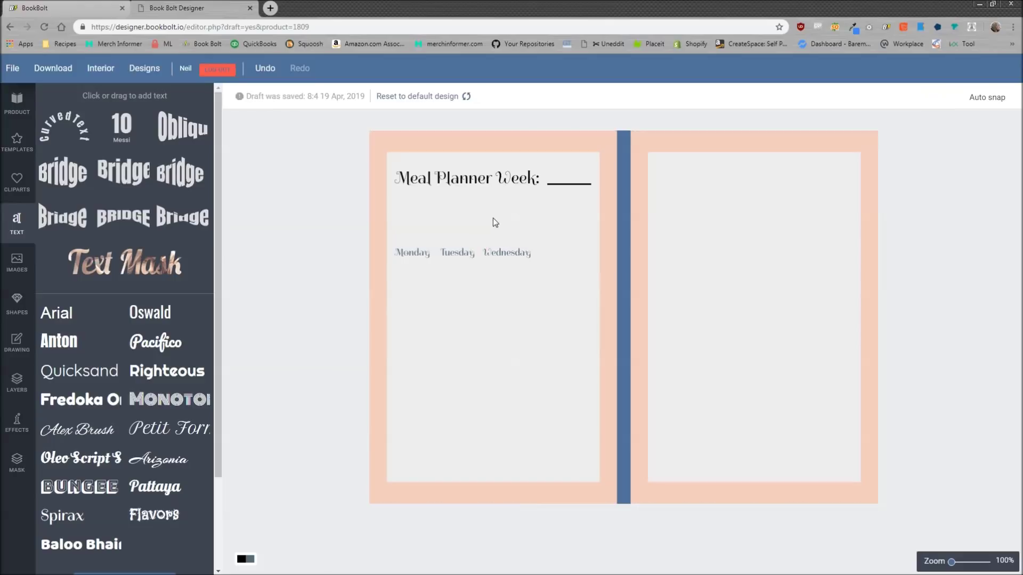
Step: Duplicate the "Wednesday" label, place the copy to its right on the same line and change its text to "Thursday"
{"action": "left_click", "coordinate": [496, 253]}
{"action": "left_click", "coordinate": [481, 262]}
{"action": "mouse_move", "coordinate": [550, 268]}
{"action": "left_mouse_down"}
{"action": "mouse_move", "coordinate": [586, 252]}
{"action": "mouse_move", "coordinate": [539, 259]}
{"action": "left_mouse_up"}
{"action": "key", "text": "BackSpace"}
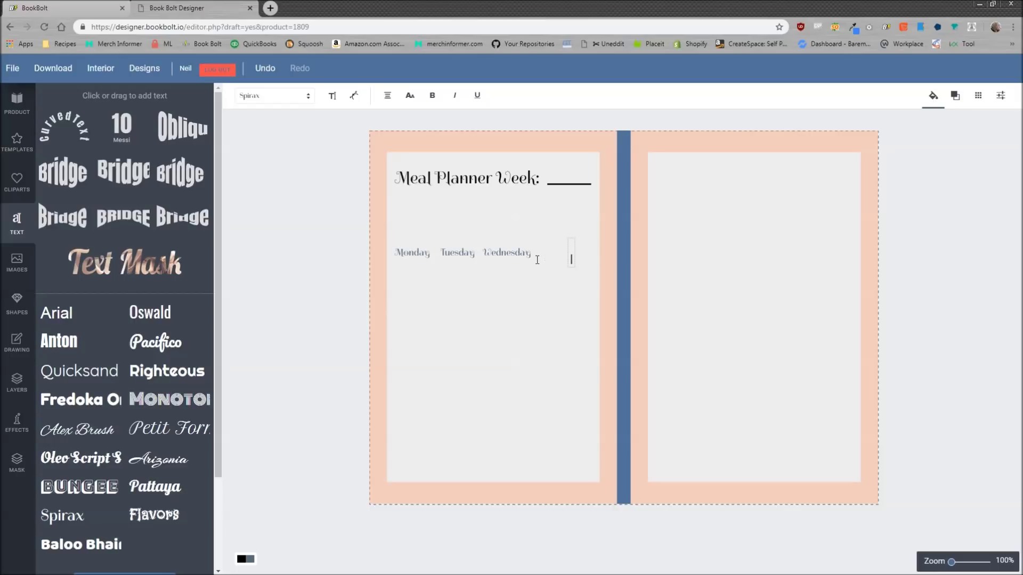
{"action": "type", "text": "Thursday"}
{"action": "left_click", "coordinate": [553, 279]}
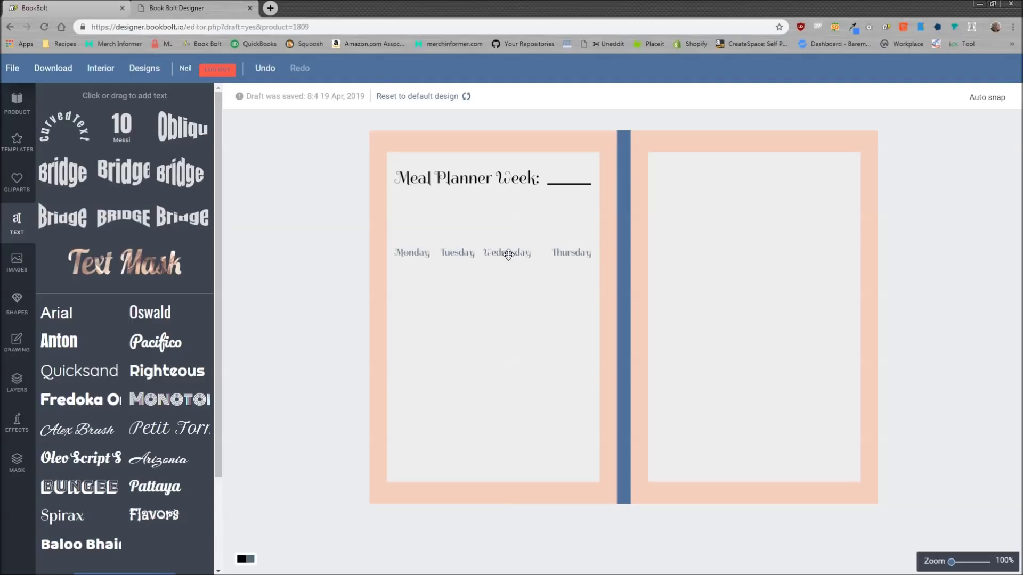
Step: Move "Thursday" slightly left and "Wednesday" slightly right to even out the spacing between the weekday labels
{"action": "left_click_drag", "start_coordinate": [567, 251], "coordinate": [561, 251]}
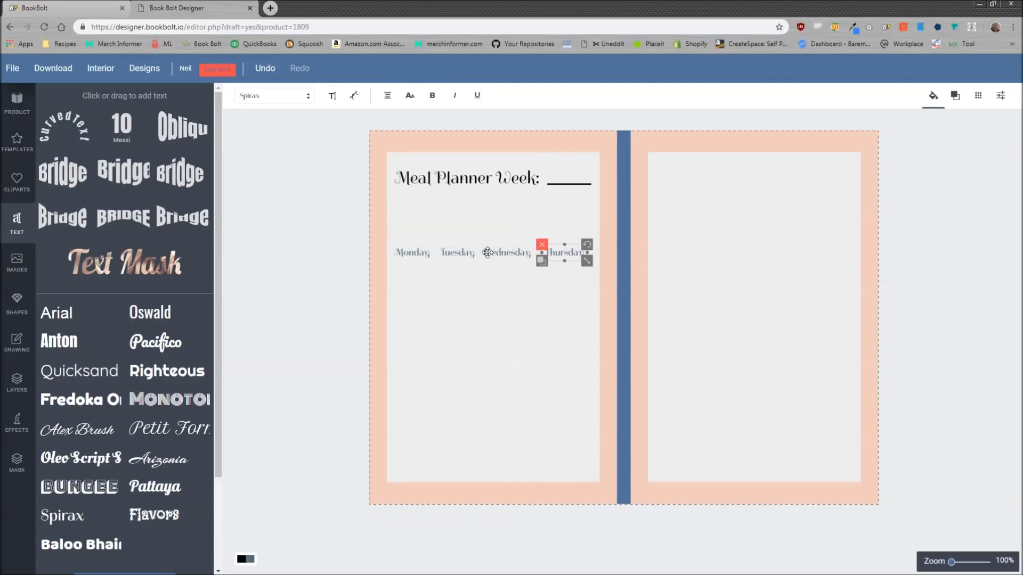
{"action": "left_click", "coordinate": [529, 285]}
{"action": "left_click_drag", "start_coordinate": [509, 253], "coordinate": [513, 252]}
{"action": "left_click", "coordinate": [504, 299]}
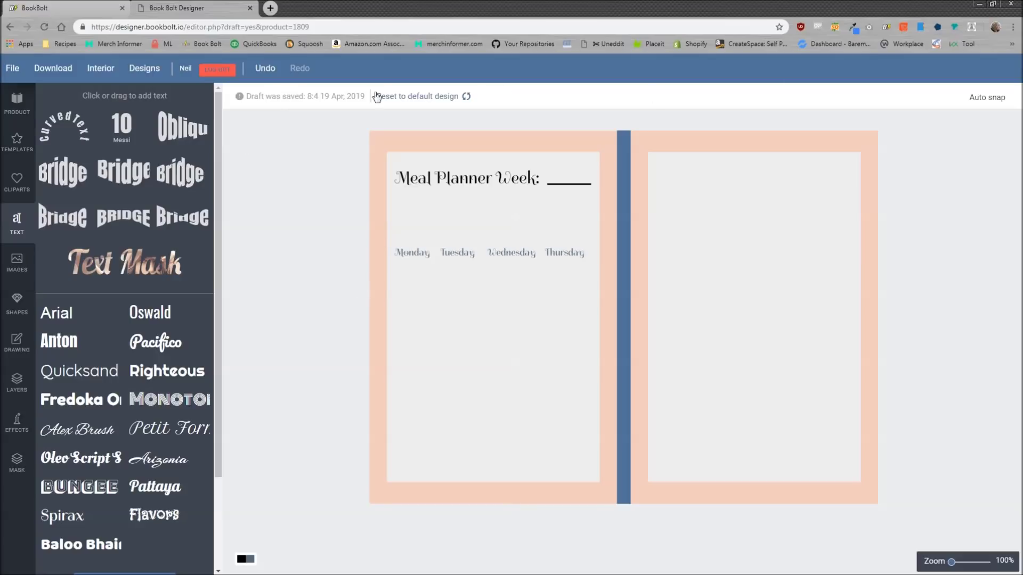
Step: Open the auto snap setting, and move the write-in line slightly closer to the "Meal Planner Week:" heading
{"action": "left_click", "coordinate": [405, 252]}
{"action": "left_click", "coordinate": [457, 252]}
{"action": "left_click", "coordinate": [339, 236]}
{"action": "left_click", "coordinate": [987, 98]}
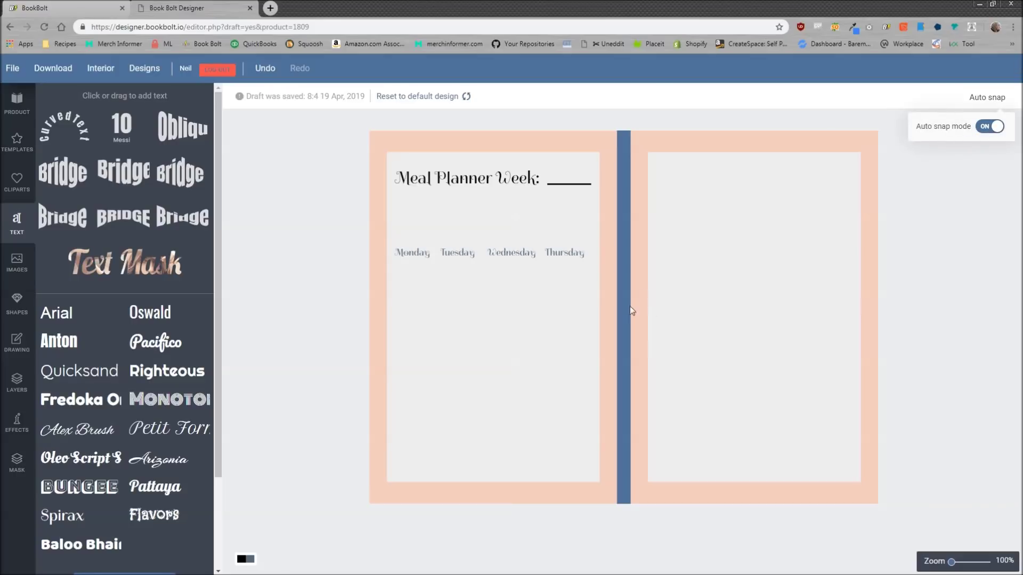
{"action": "left_click_drag", "start_coordinate": [573, 190], "coordinate": [567, 186]}
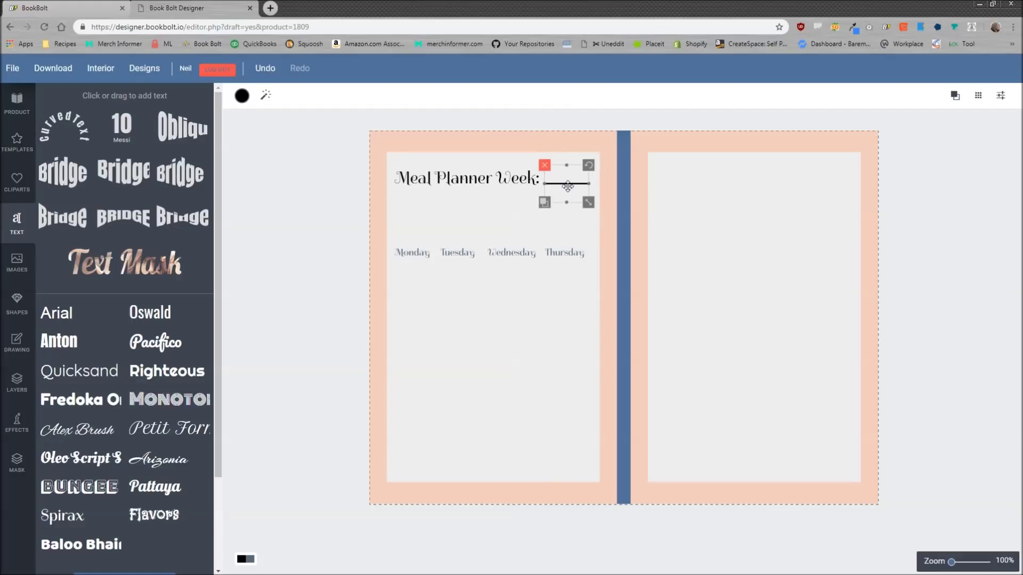
{"action": "left_click", "coordinate": [492, 308]}
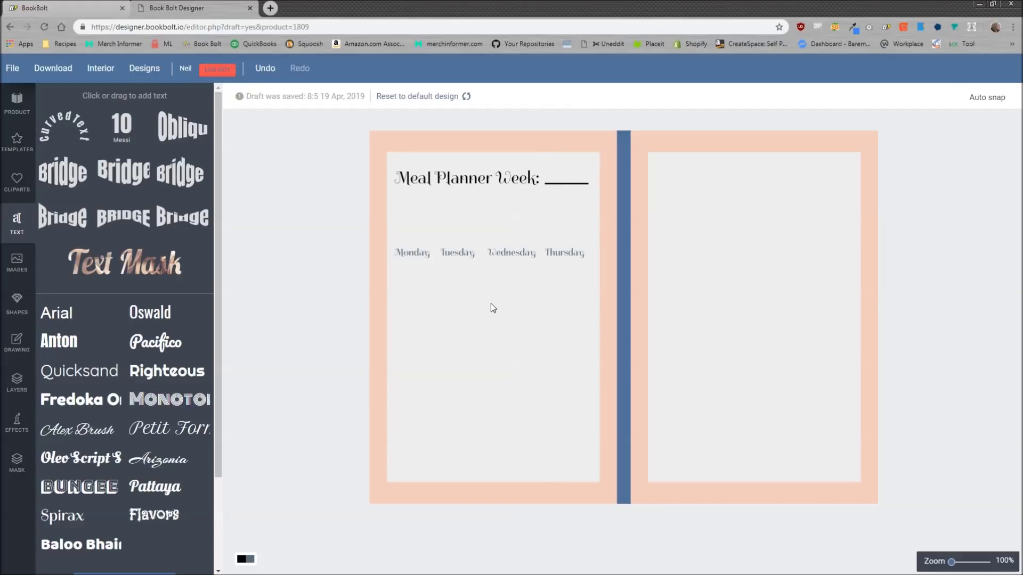
Step: Change the fill color of the "Monday" and "Tuesday" labels to black
{"action": "left_click", "coordinate": [414, 253]}
{"action": "left_click", "coordinate": [941, 102]}
{"action": "left_click", "coordinate": [903, 187]}
{"action": "left_click", "coordinate": [465, 252]}
{"action": "left_click", "coordinate": [931, 96]}
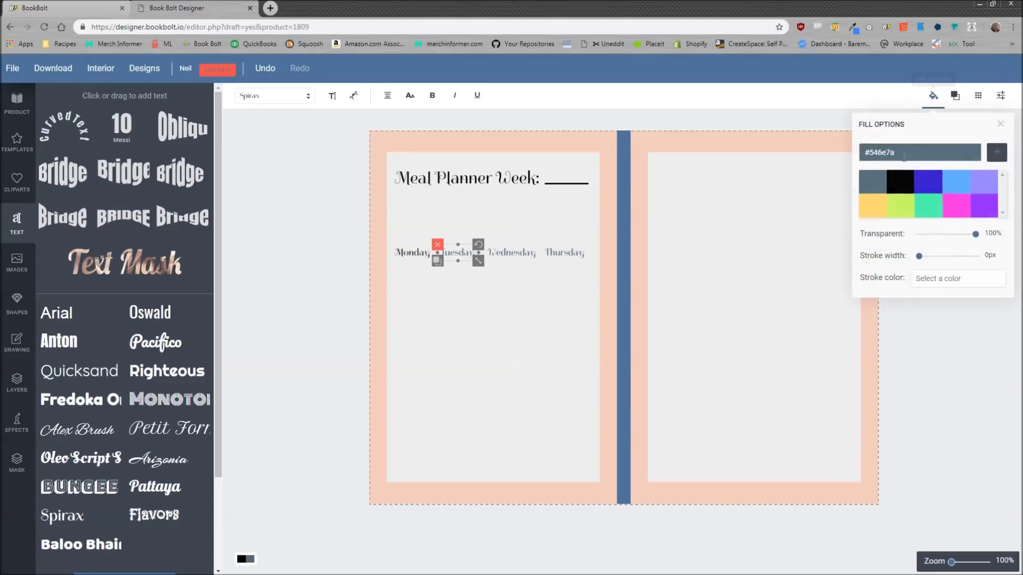
{"action": "left_click", "coordinate": [901, 180]}
Step: Change the fill color of the "Wednesday" and "Thursday" labels to black (#000000)
{"action": "left_click", "coordinate": [514, 251]}
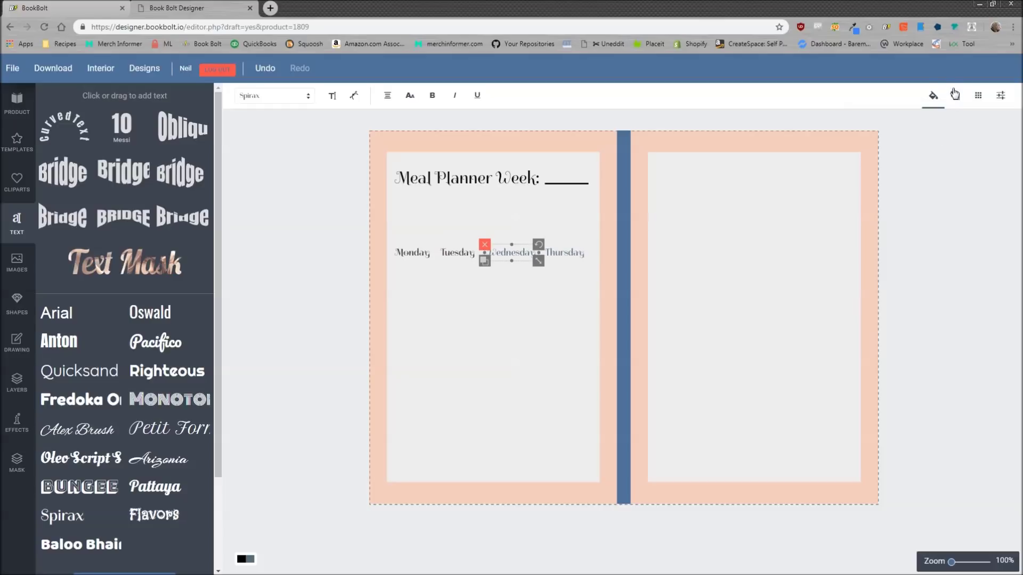
{"action": "left_click", "coordinate": [932, 96]}
{"action": "left_click", "coordinate": [901, 181]}
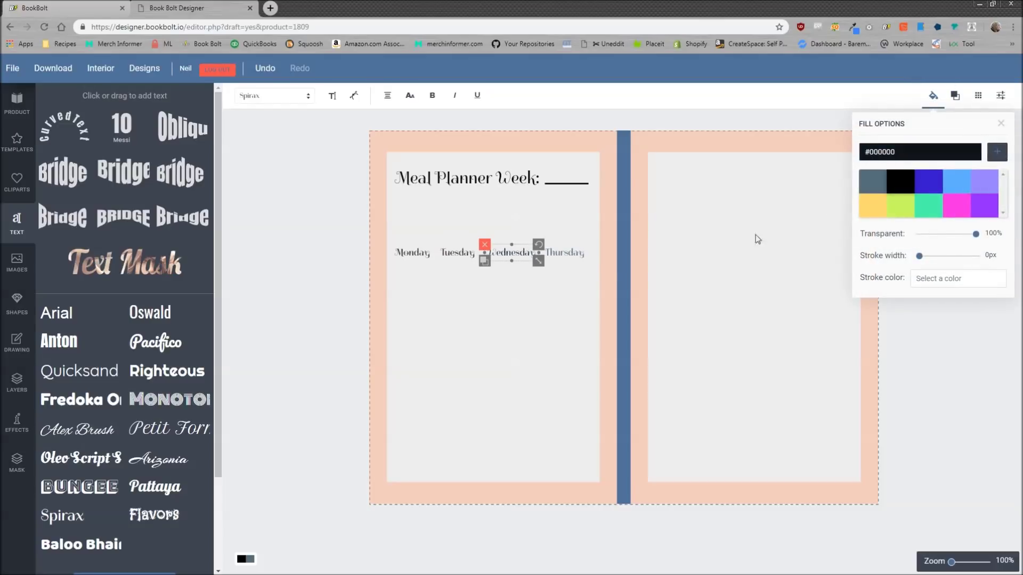
{"action": "left_click", "coordinate": [565, 253]}
{"action": "left_click", "coordinate": [933, 95]}
{"action": "left_click", "coordinate": [893, 190]}
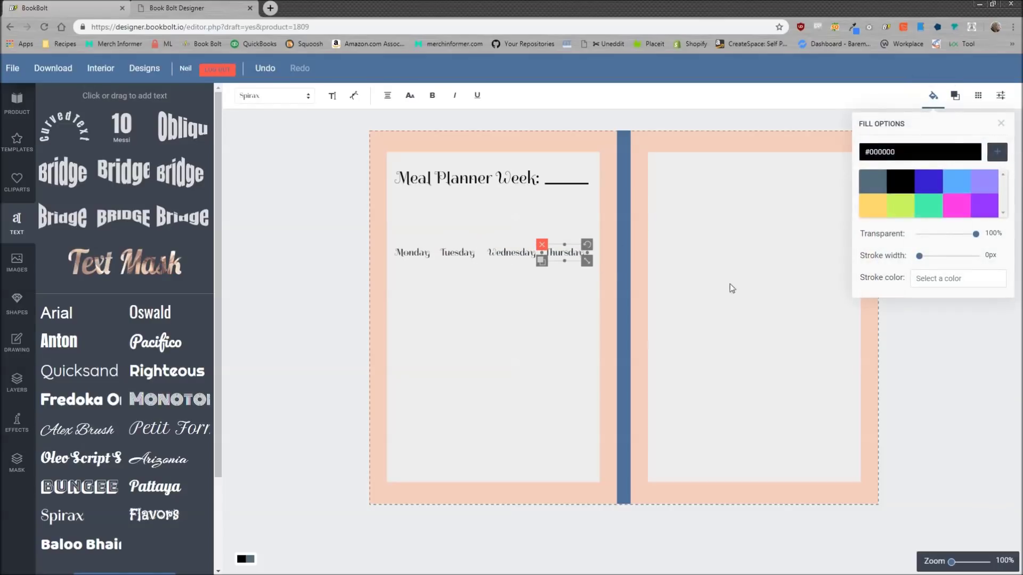
{"action": "left_click", "coordinate": [554, 347]}
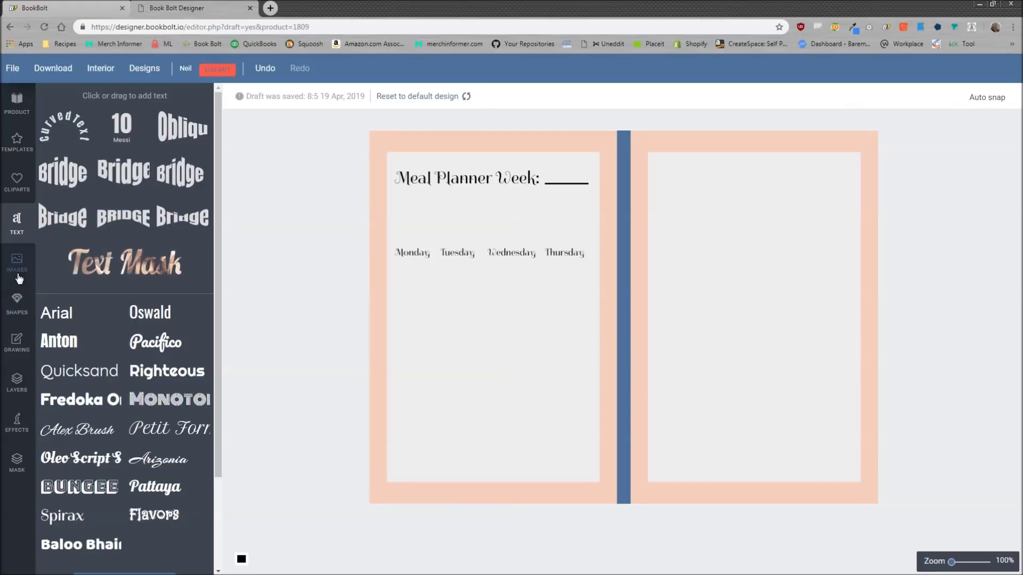
Step: Move the four weekday labels up closer to the heading, keeping them aligned in one row
{"action": "left_click", "coordinate": [16, 306]}
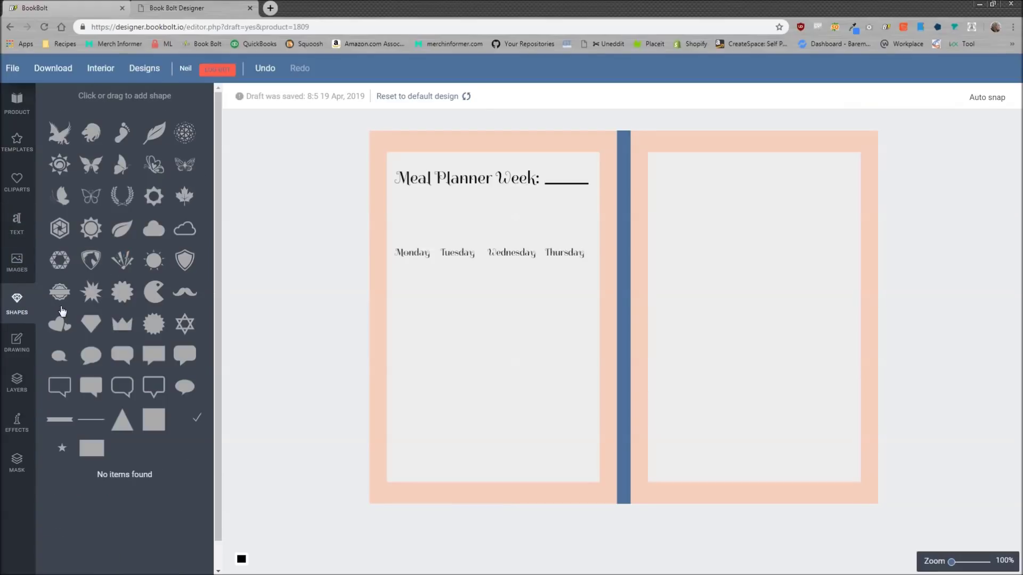
{"action": "left_click_drag", "start_coordinate": [418, 253], "coordinate": [418, 222]}
{"action": "left_click_drag", "start_coordinate": [457, 252], "coordinate": [461, 223]}
{"action": "left_click", "coordinate": [512, 254]}
{"action": "left_click_drag", "start_coordinate": [512, 254], "coordinate": [510, 223]}
{"action": "left_click_drag", "start_coordinate": [564, 252], "coordinate": [564, 222]}
{"action": "left_click", "coordinate": [519, 279]}
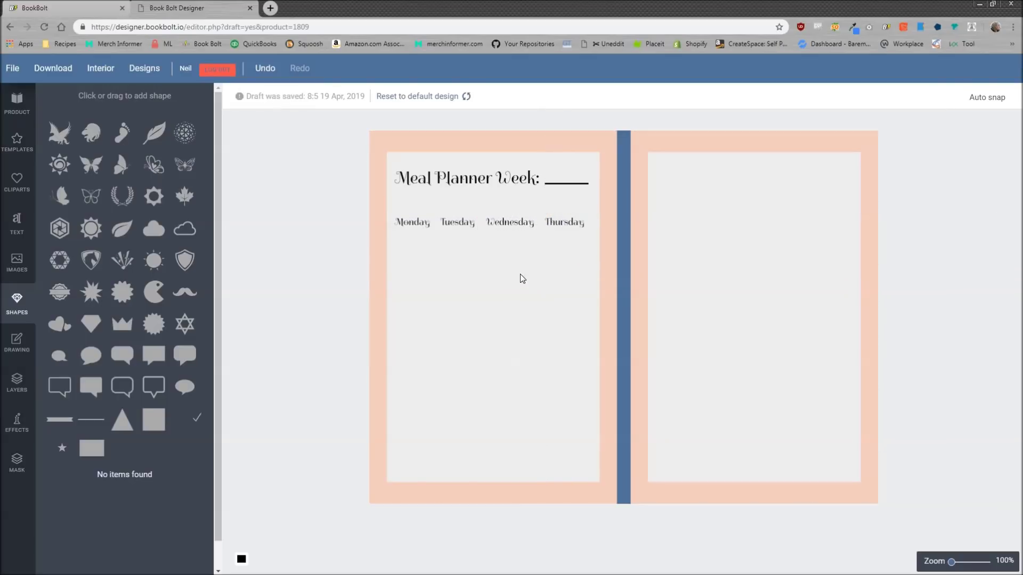
Step: Add a square shape beneath the "Monday" label, fill it with light gray #b0b0b0 and save that color
{"action": "left_click", "coordinate": [153, 420]}
{"action": "left_click_drag", "start_coordinate": [628, 318], "coordinate": [417, 249]}
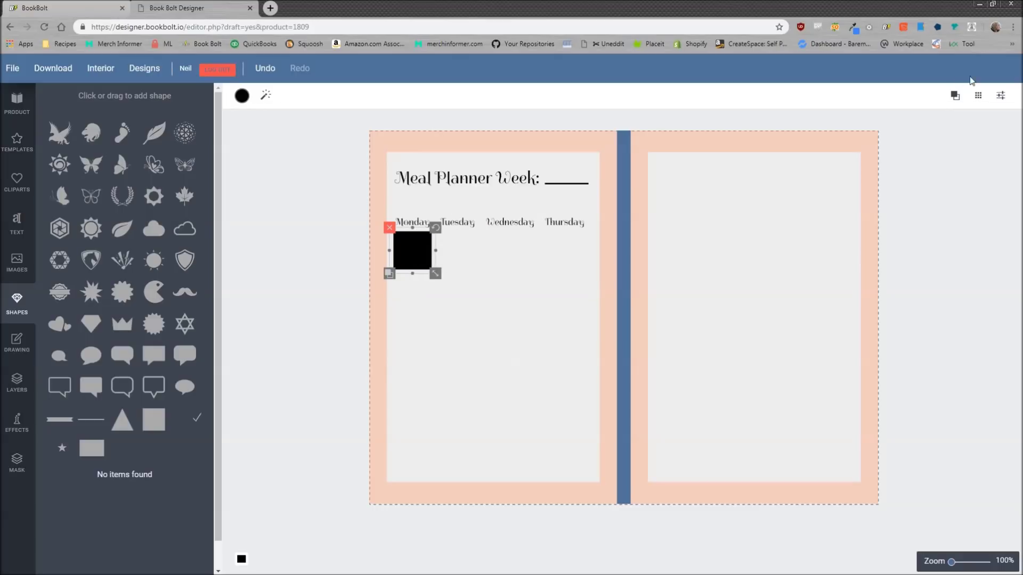
{"action": "left_click", "coordinate": [243, 97]}
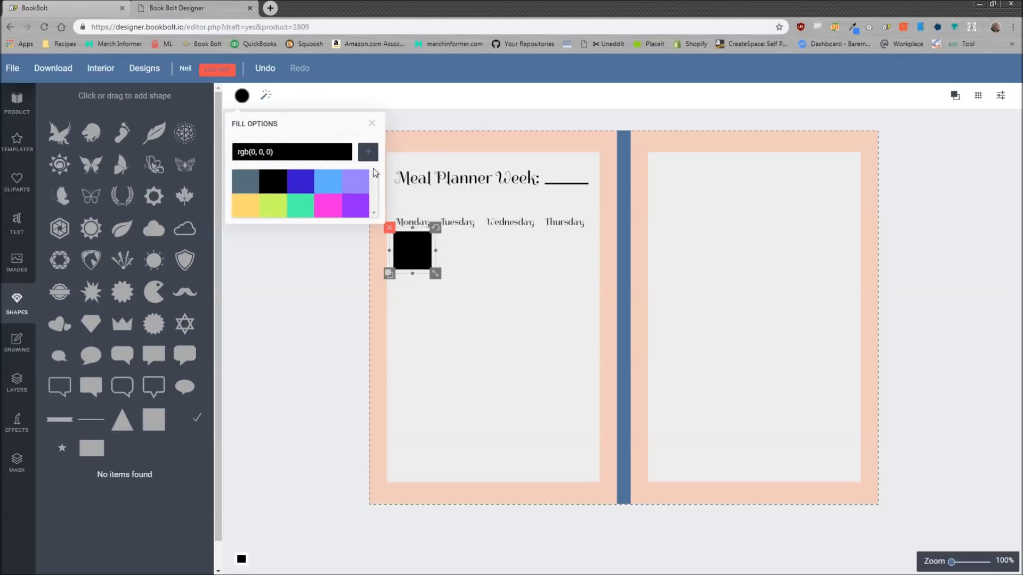
{"action": "left_click", "coordinate": [368, 153]}
{"action": "left_click", "coordinate": [362, 154]}
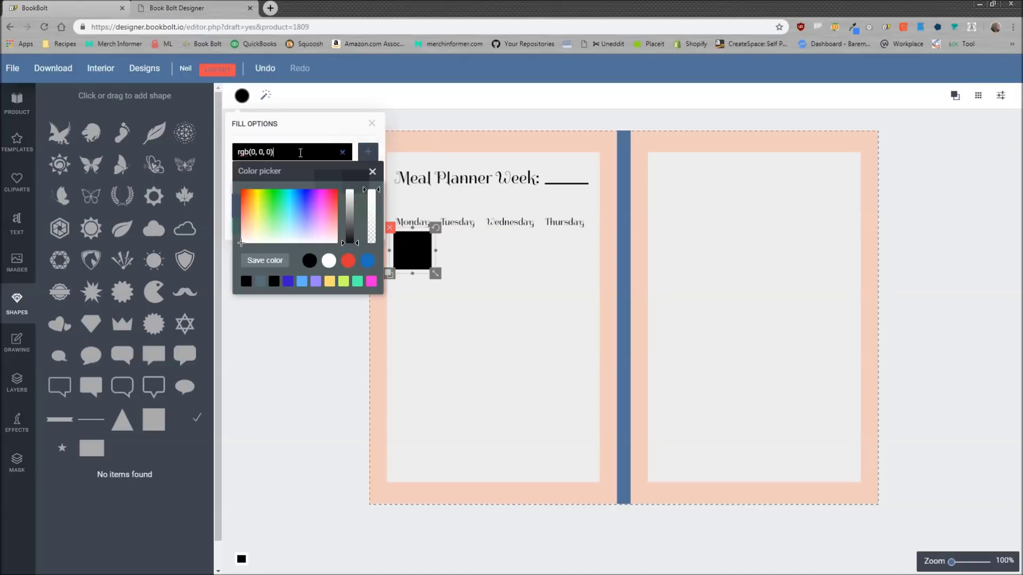
{"action": "left_click_drag", "start_coordinate": [357, 241], "coordinate": [360, 211]}
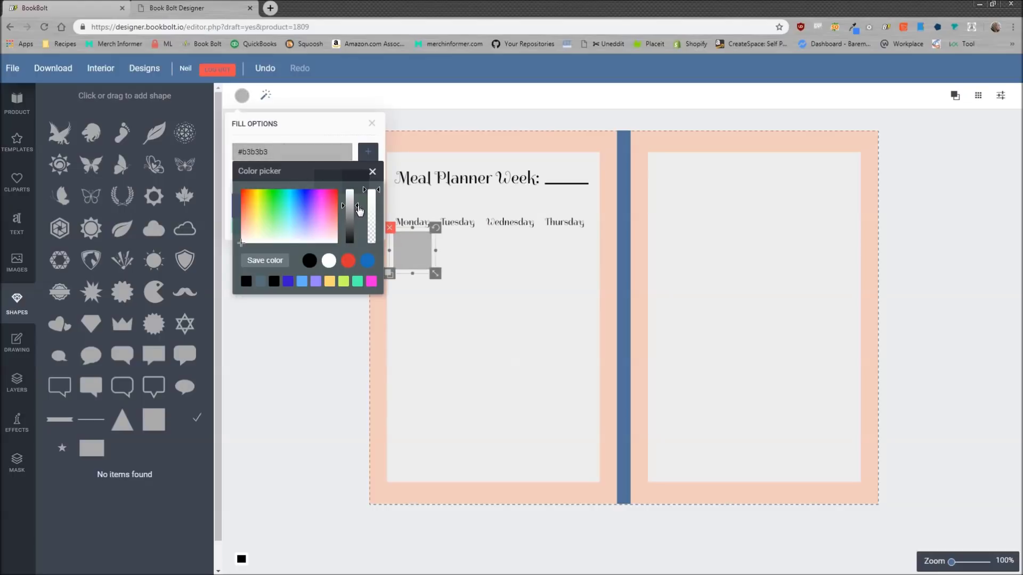
{"action": "left_click", "coordinate": [269, 263]}
{"action": "left_click_drag", "start_coordinate": [274, 151], "coordinate": [233, 149]}
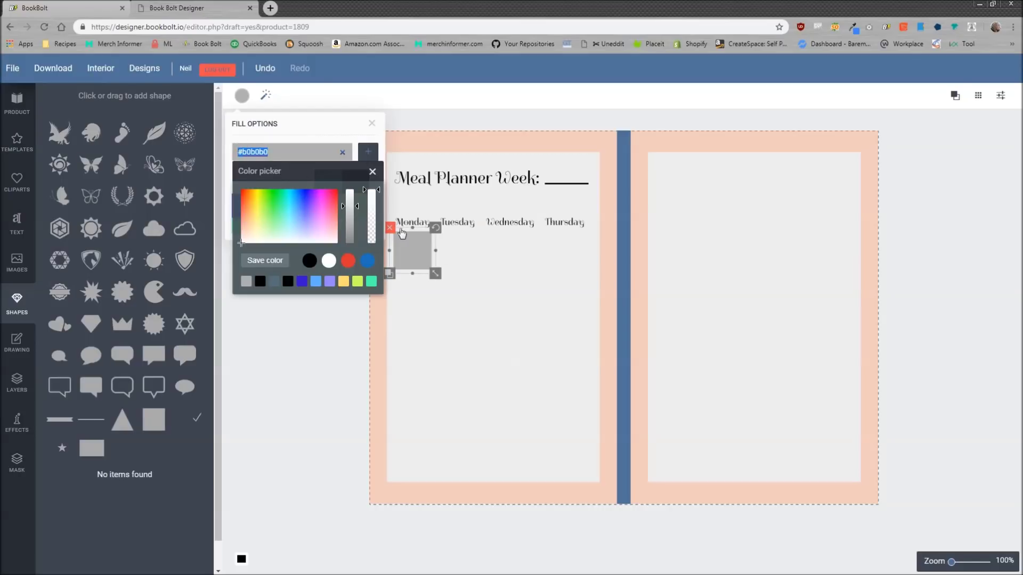
{"action": "left_click", "coordinate": [496, 281]}
Step: Duplicate the gray square and line up copies in a row beneath "Tuesday", "Wednesday" and "Thursday"
{"action": "left_click", "coordinate": [406, 251]}
{"action": "left_click", "coordinate": [393, 277]}
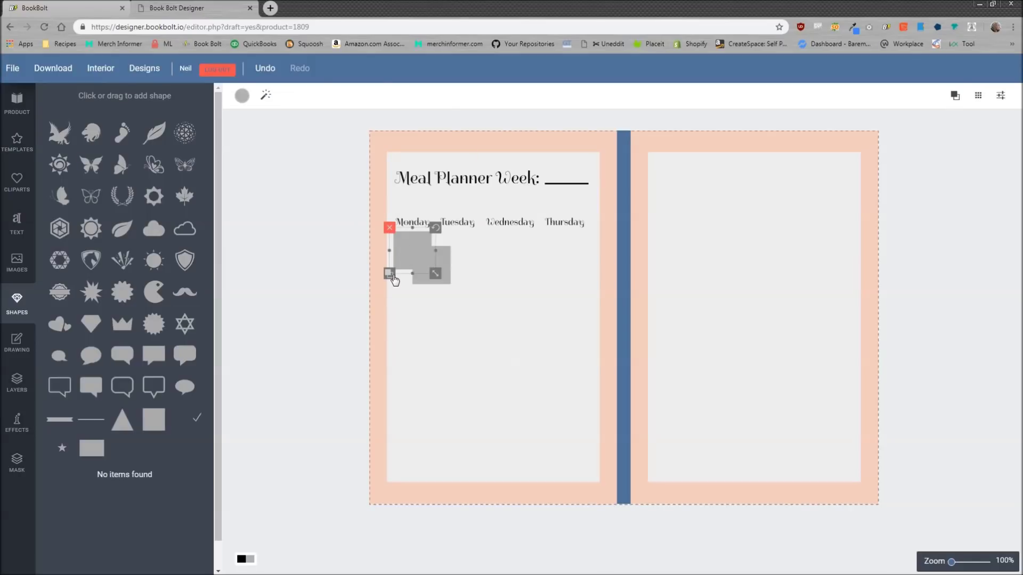
{"action": "left_click_drag", "start_coordinate": [450, 261], "coordinate": [567, 243]}
Step: Enlarge the gray square under "Monday" slightly and delete the three copies beside it
{"action": "left_click", "coordinate": [435, 273]}
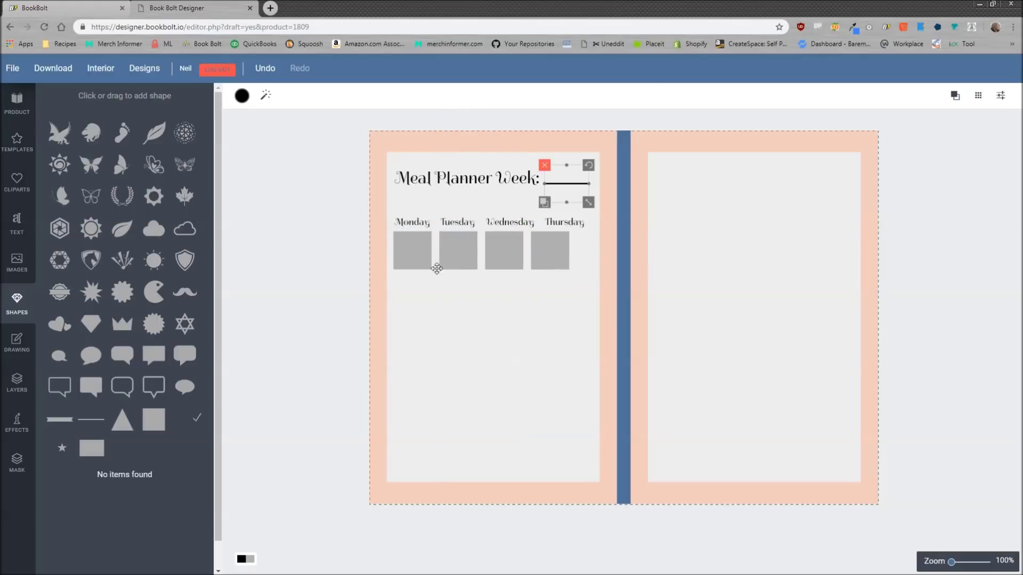
{"action": "left_click", "coordinate": [428, 267]}
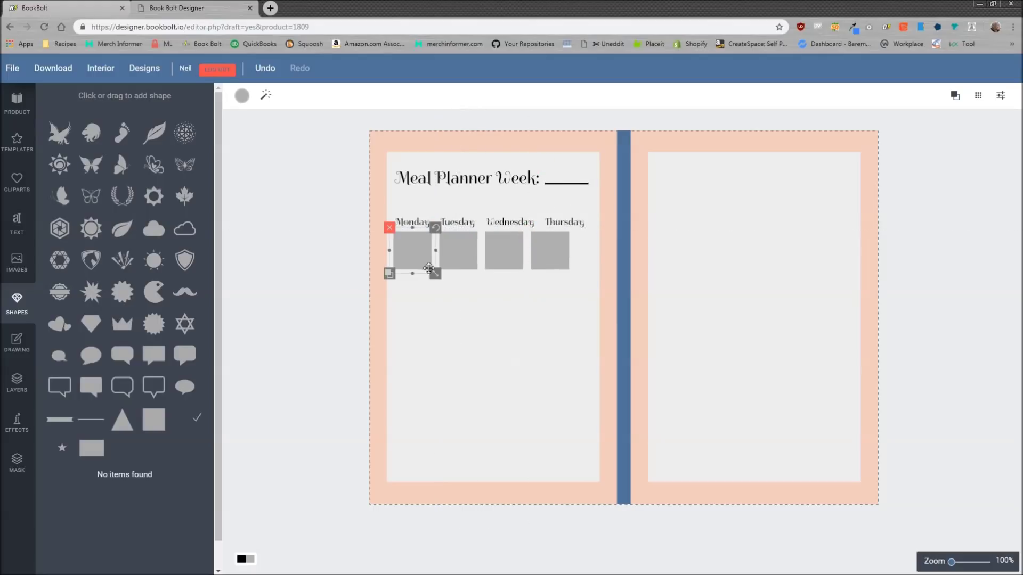
{"action": "left_click", "coordinate": [460, 256]}
{"action": "left_click", "coordinate": [435, 229]}
{"action": "left_click", "coordinate": [486, 241]}
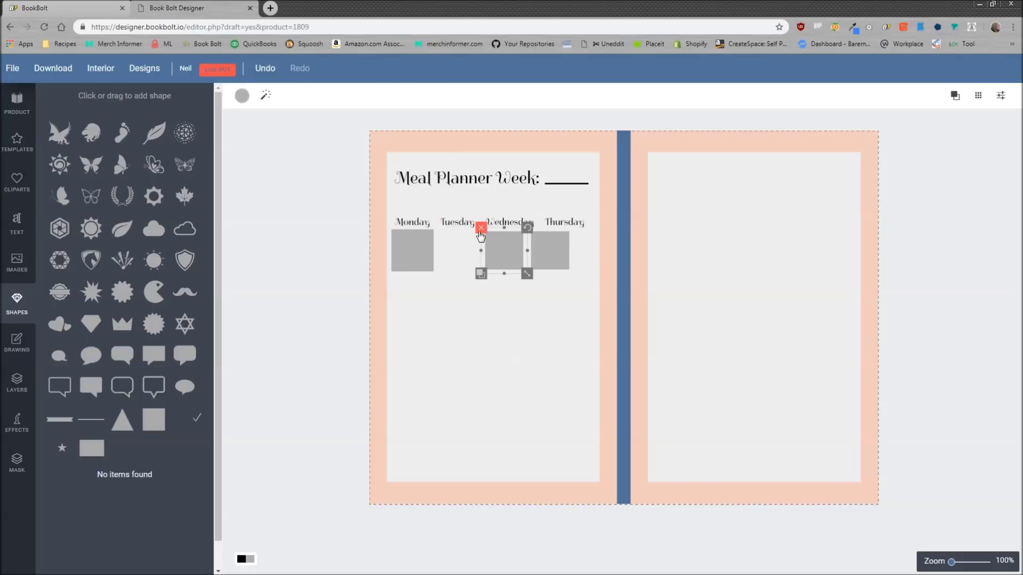
{"action": "left_click", "coordinate": [482, 228]}
{"action": "left_click", "coordinate": [543, 246]}
{"action": "left_click", "coordinate": [527, 228]}
{"action": "left_click", "coordinate": [418, 254]}
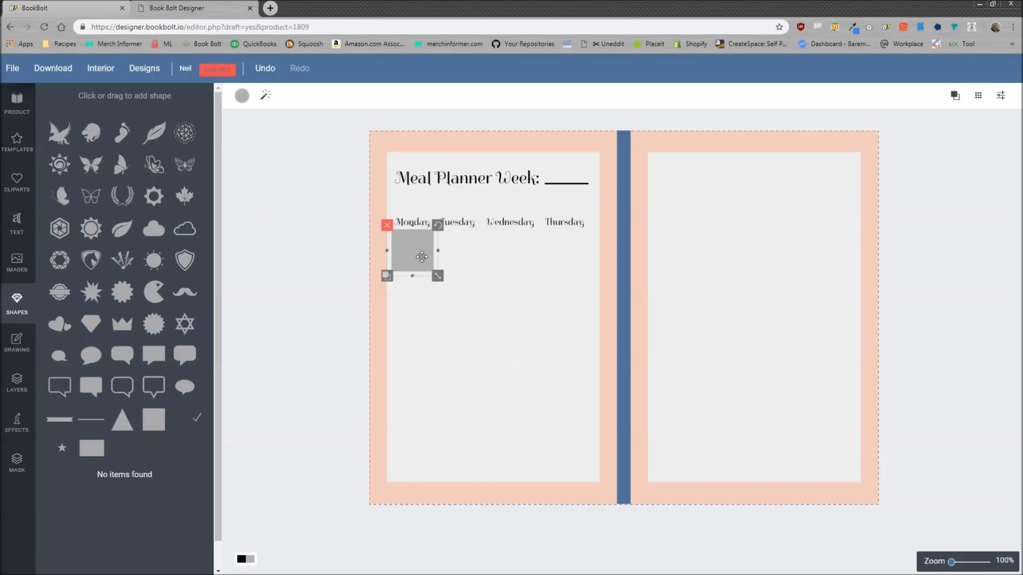
Step: Enlarge the gray square under "Monday" further and duplicate it into a row of four across the page
{"action": "left_click_drag", "start_coordinate": [441, 277], "coordinate": [446, 283]}
{"action": "left_click", "coordinate": [388, 281]}
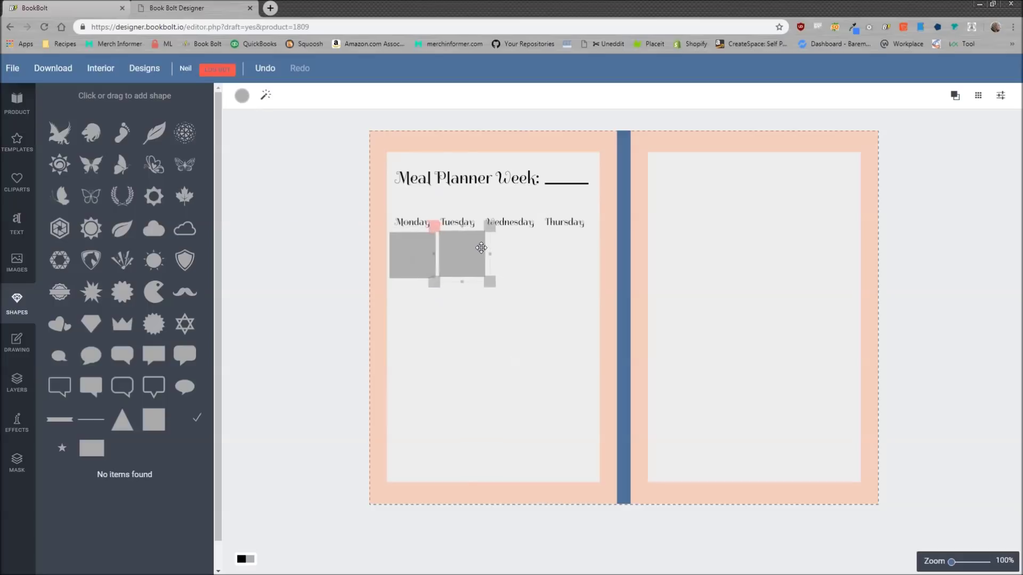
{"action": "left_click", "coordinate": [441, 283]}
{"action": "left_click", "coordinate": [493, 283]}
{"action": "mouse_move", "coordinate": [578, 255]}
{"action": "left_mouse_down"}
{"action": "mouse_move", "coordinate": [517, 254]}
{"action": "mouse_move", "coordinate": [579, 254]}
{"action": "left_mouse_up"}
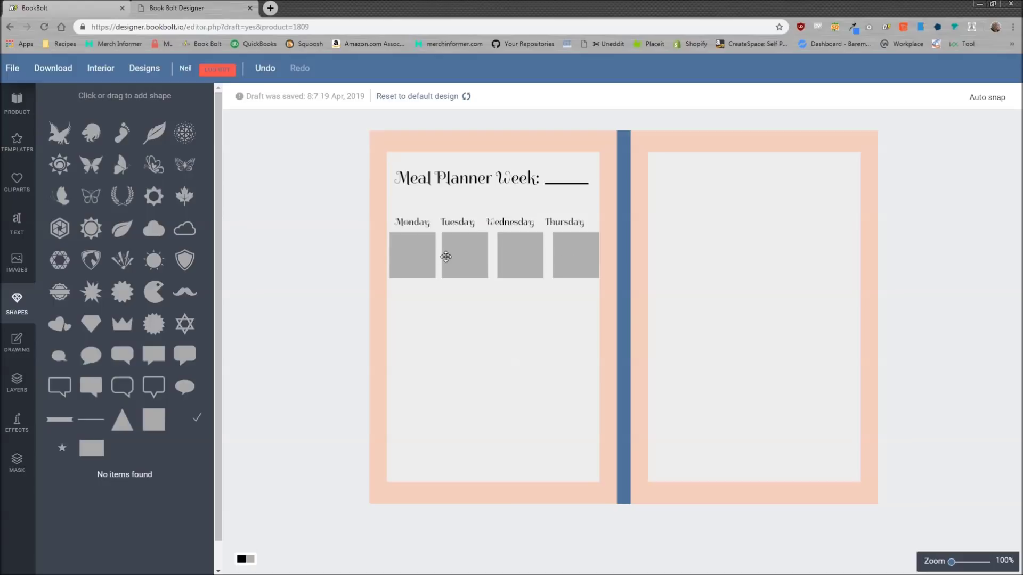
Step: Try to even out the spacing of the gray squares, then delete them
{"action": "left_click", "coordinate": [521, 258]}
{"action": "mouse_move", "coordinate": [521, 257]}
{"action": "left_mouse_down"}
{"action": "mouse_move", "coordinate": [571, 258]}
{"action": "mouse_move", "coordinate": [519, 256]}
{"action": "left_mouse_up"}
{"action": "left_click", "coordinate": [457, 268]}
{"action": "left_click_drag", "start_coordinate": [568, 261], "coordinate": [521, 266]}
{"action": "left_click_drag", "start_coordinate": [458, 257], "coordinate": [414, 257]}
{"action": "left_click", "coordinate": [421, 269]}
{"action": "key", "text": "Delete"}
Step: Add a new square shape in the row below the weekday labels and fill it with light gray
{"action": "left_click", "coordinate": [153, 420]}
{"action": "mouse_move", "coordinate": [612, 313]}
{"action": "left_mouse_down"}
{"action": "mouse_move", "coordinate": [413, 251]}
{"action": "mouse_move", "coordinate": [567, 249]}
{"action": "left_mouse_up"}
{"action": "left_click", "coordinate": [242, 95]}
{"action": "left_click", "coordinate": [356, 203]}
{"action": "left_click", "coordinate": [479, 302]}
Step: Duplicate the gray box and space the copies evenly so one sits beneath each of the four weekday labels
{"action": "left_click", "coordinate": [412, 249]}
{"action": "left_click", "coordinate": [386, 272]}
{"action": "left_click", "coordinate": [435, 273]}
{"action": "left_click", "coordinate": [491, 272]}
{"action": "left_click_drag", "start_coordinate": [467, 245], "coordinate": [472, 247]}
{"action": "left_click", "coordinate": [568, 369]}
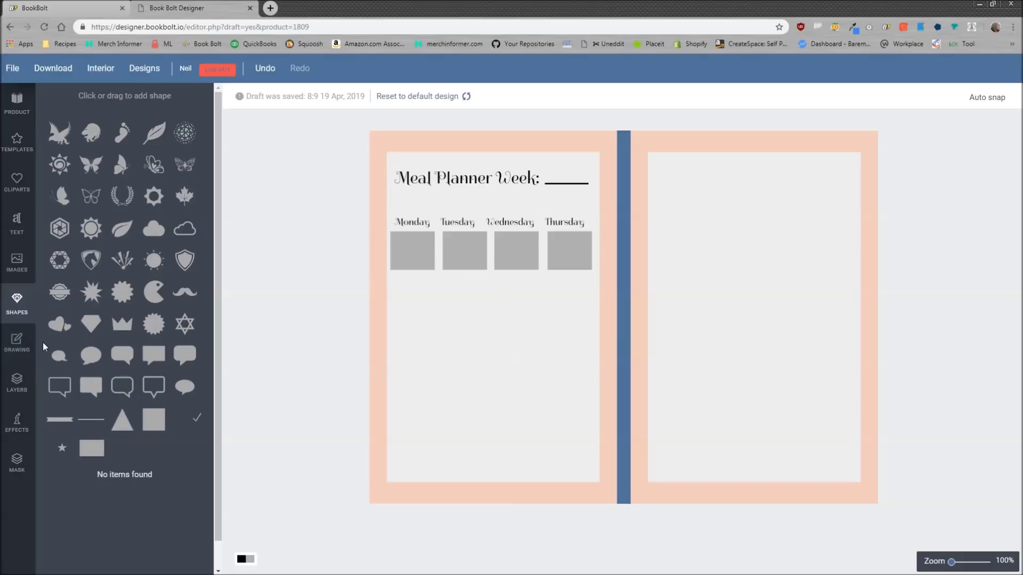
Step: Add a Spirax text label reading "Break" on the left page below the row of gray boxes
{"action": "left_click", "coordinate": [17, 224]}
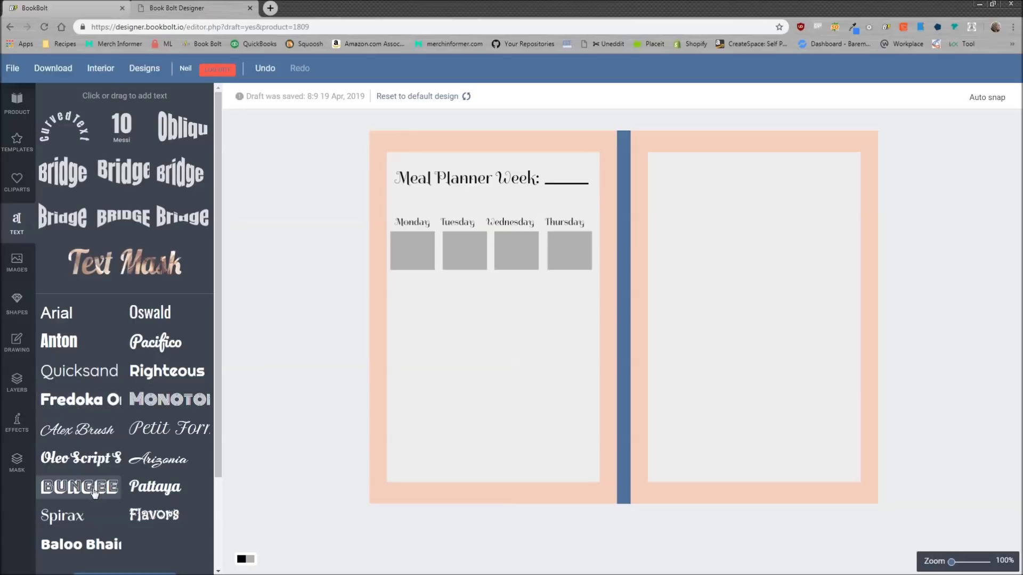
{"action": "left_click", "coordinate": [62, 516]}
{"action": "left_click_drag", "start_coordinate": [625, 318], "coordinate": [415, 307]}
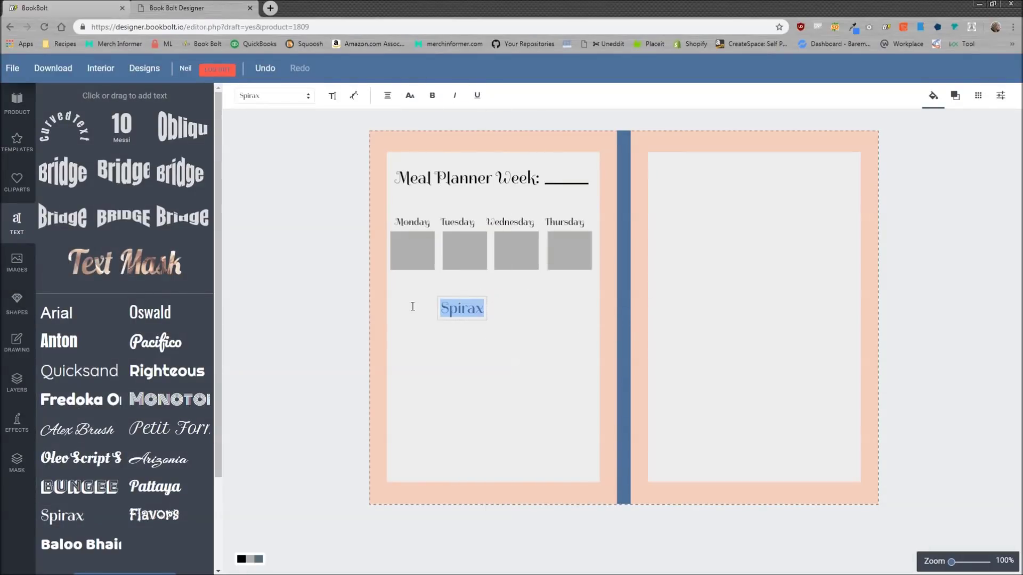
{"action": "type", "text": "Break"}
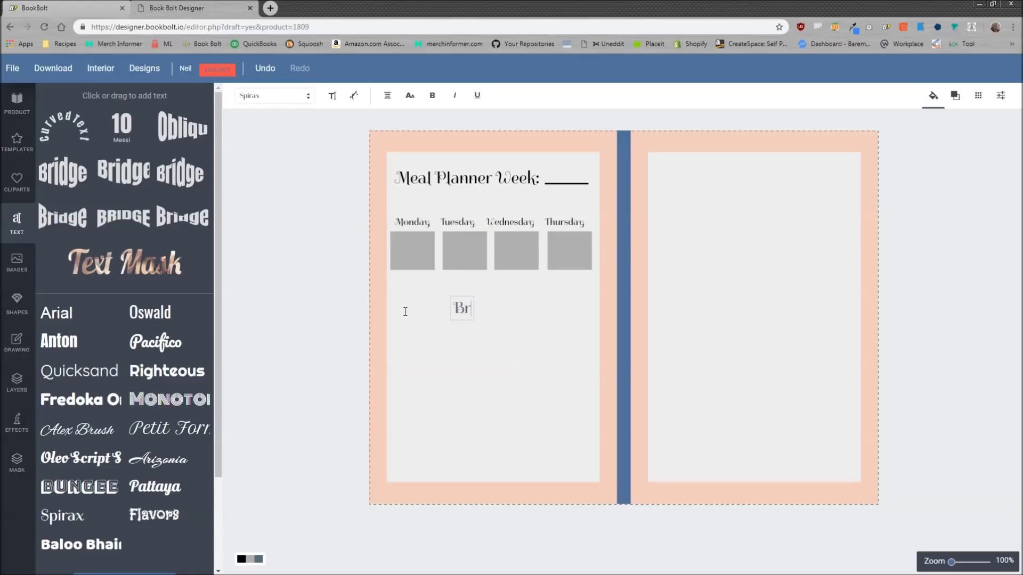
{"action": "left_click", "coordinate": [490, 357]}
Step: Set the "Break" label's fill color to black (#000000) and its transparency value to 29%
{"action": "left_click", "coordinate": [472, 312]}
{"action": "left_click", "coordinate": [474, 309]}
{"action": "double_click", "coordinate": [483, 309]}
{"action": "right_click", "coordinate": [859, 147]}
{"action": "left_click", "coordinate": [933, 95]}
{"action": "left_click", "coordinate": [933, 95]}
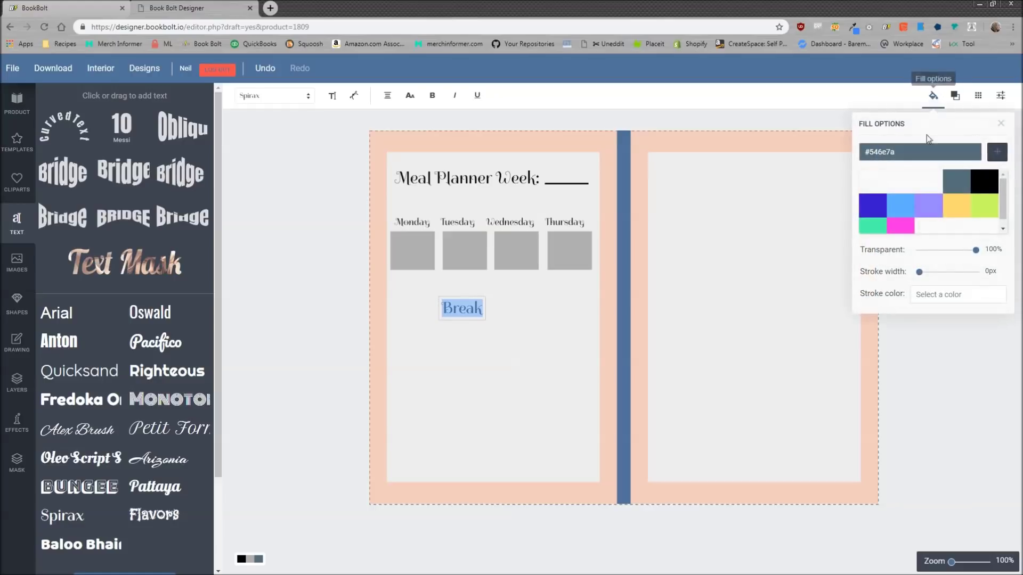
{"action": "left_click", "coordinate": [982, 181]}
{"action": "left_click_drag", "start_coordinate": [974, 250], "coordinate": [940, 252]}
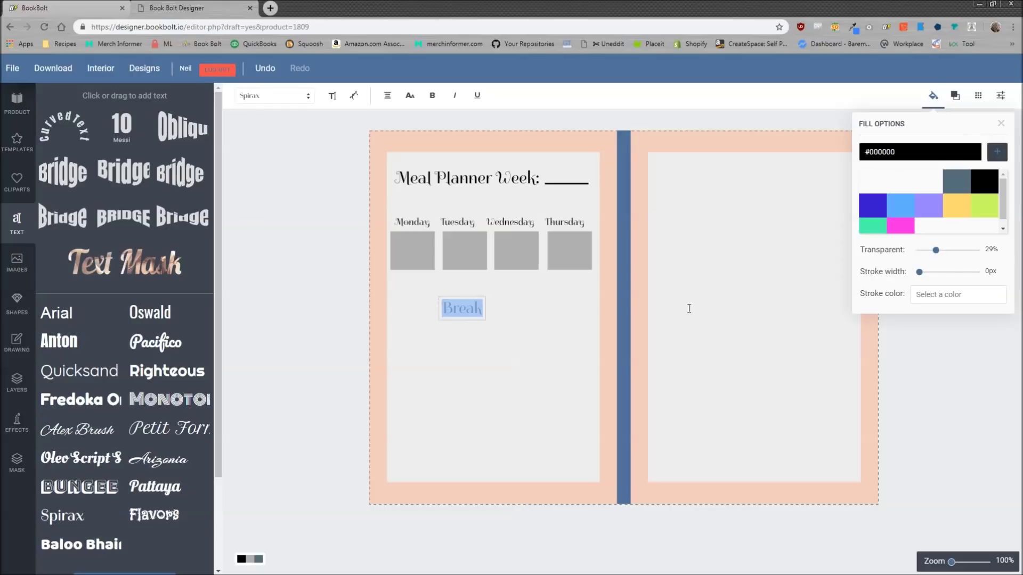
Step: Reduce the "Break" label's font size to 20 px and center it in the gray box under Monday
{"action": "left_click", "coordinate": [332, 95]}
{"action": "left_click_drag", "start_coordinate": [261, 188], "coordinate": [256, 190]}
{"action": "left_click", "coordinate": [429, 308]}
{"action": "left_click", "coordinate": [462, 306]}
{"action": "left_click_drag", "start_coordinate": [462, 305], "coordinate": [412, 248]}
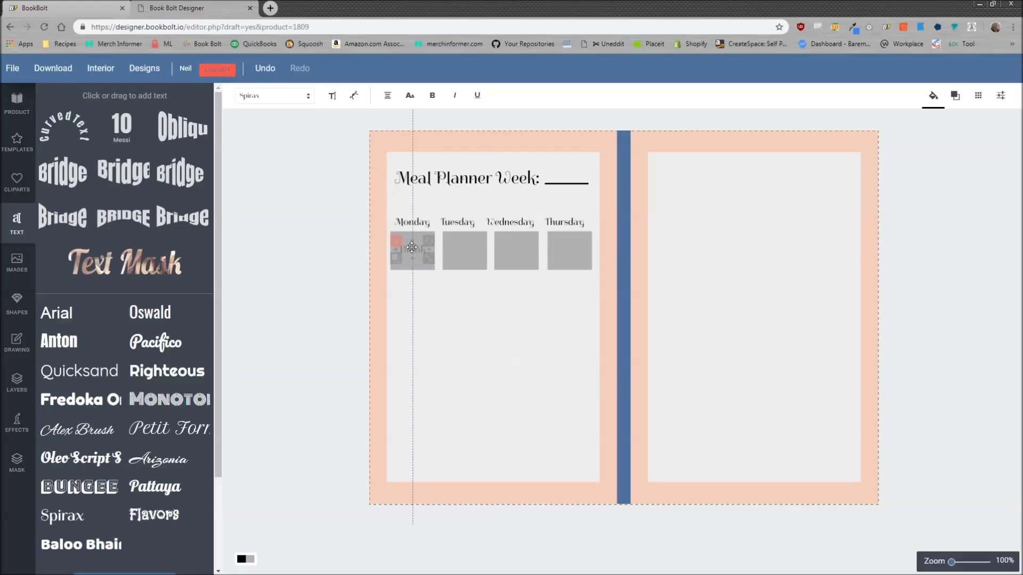
Step: Place copies of "Break" in the Tuesday, Wednesday and Thursday boxes and center the weekday labels above their boxes
{"action": "left_click", "coordinate": [395, 259]}
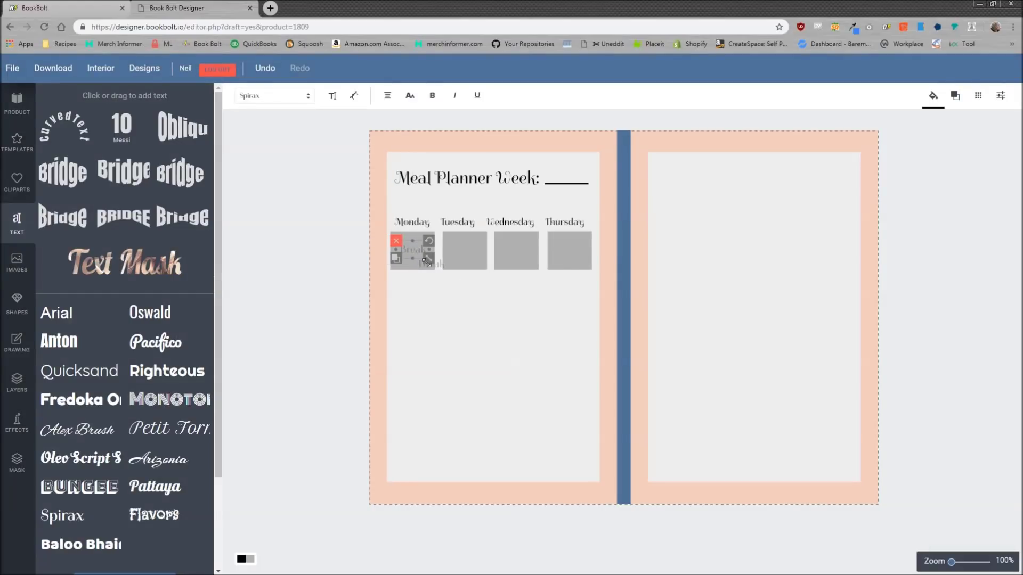
{"action": "left_click_drag", "start_coordinate": [444, 266], "coordinate": [572, 223]}
{"action": "left_click_drag", "start_coordinate": [509, 222], "coordinate": [515, 222]}
{"action": "left_click_drag", "start_coordinate": [457, 222], "coordinate": [464, 222]}
{"action": "left_click_drag", "start_coordinate": [417, 221], "coordinate": [415, 221]}
{"action": "left_click_drag", "start_coordinate": [567, 222], "coordinate": [570, 222]}
{"action": "left_click", "coordinate": [561, 329]}
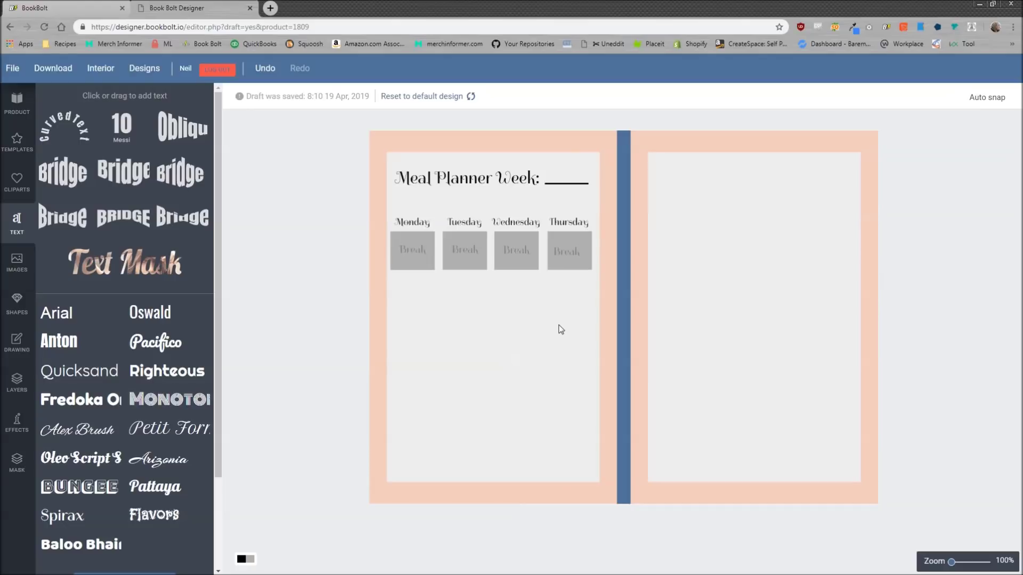
Step: Duplicate the gray box into a second row of four evenly spaced boxes beneath the "Break" row
{"action": "left_click", "coordinate": [421, 265]}
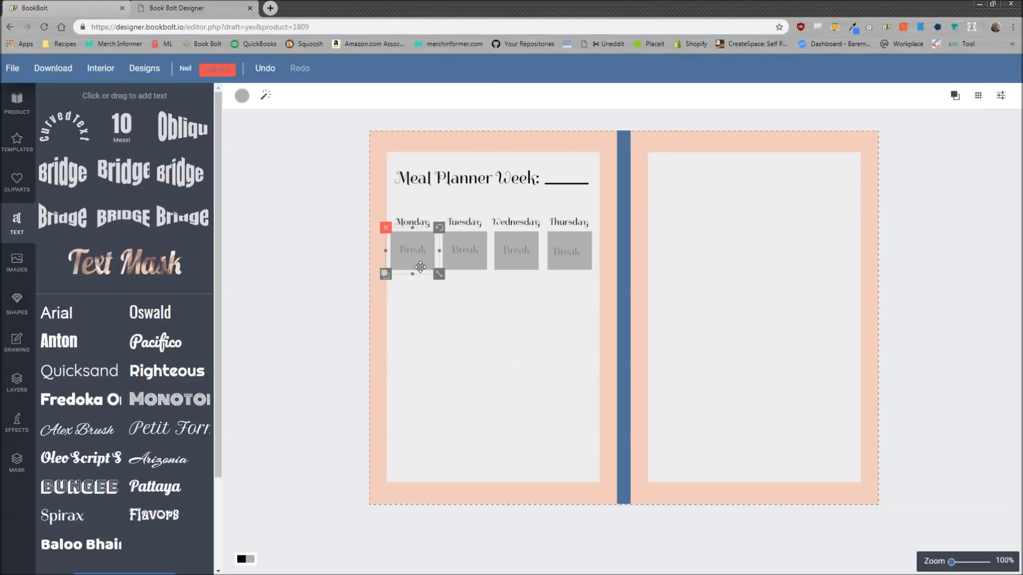
{"action": "left_click", "coordinate": [386, 275]}
{"action": "mouse_move", "coordinate": [425, 284]}
{"action": "left_mouse_down"}
{"action": "mouse_move", "coordinate": [408, 315]}
{"action": "mouse_move", "coordinate": [569, 318]}
{"action": "left_mouse_up"}
{"action": "left_click", "coordinate": [387, 274]}
{"action": "left_click", "coordinate": [438, 274]}
{"action": "left_click", "coordinate": [490, 274]}
{"action": "left_click", "coordinate": [545, 358]}
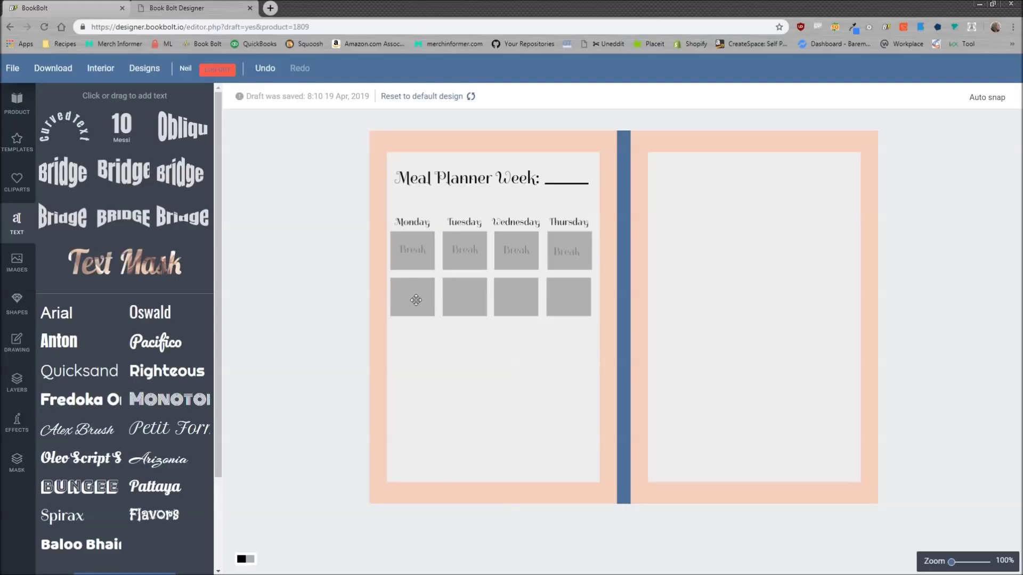
Step: Copy the "Break" label into the second row, reword it as "Snack" and place it in all four boxes
{"action": "left_click", "coordinate": [419, 252]}
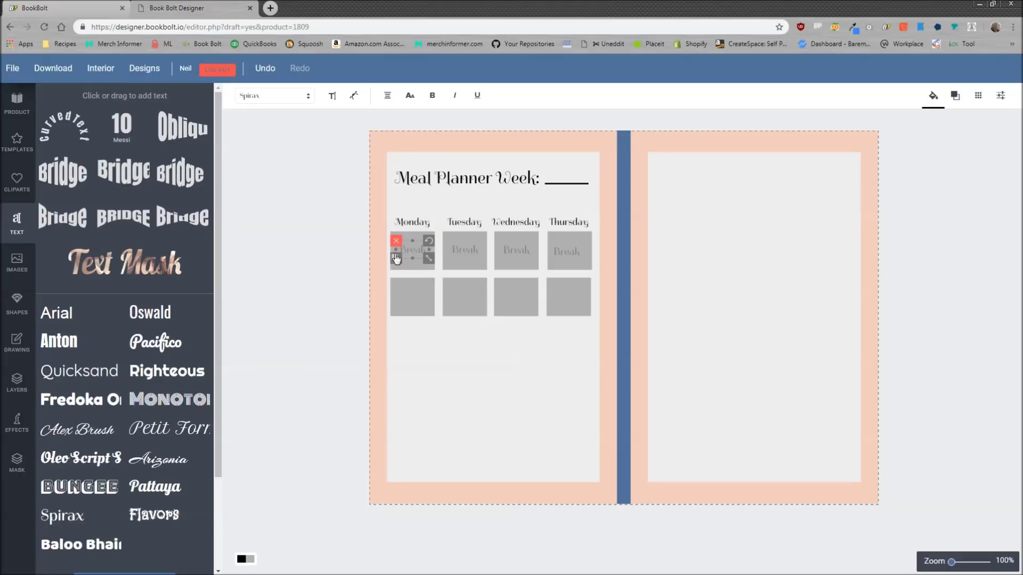
{"action": "left_click", "coordinate": [397, 261]}
{"action": "left_click_drag", "start_coordinate": [441, 265], "coordinate": [389, 298]}
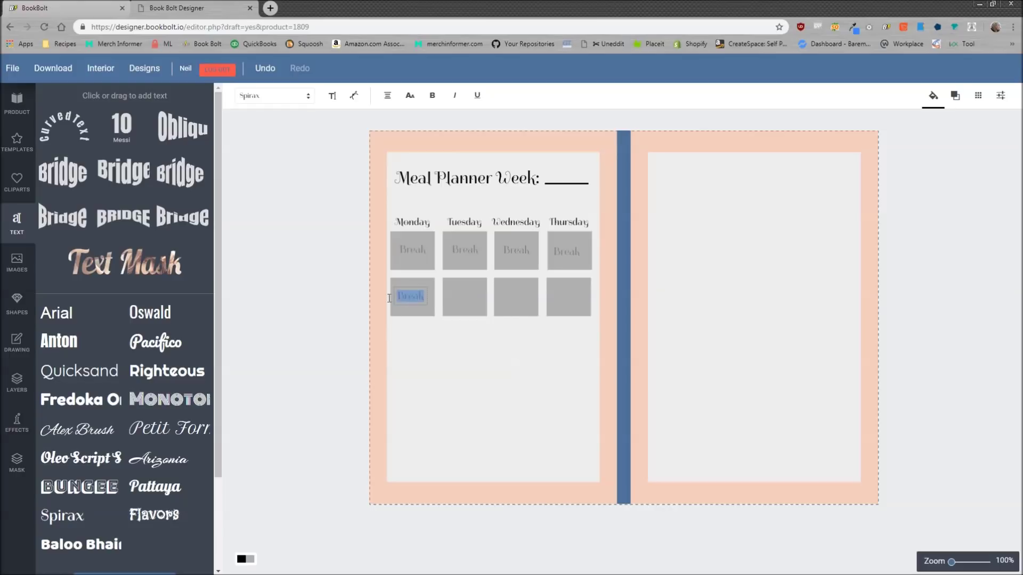
{"action": "type", "text": "Snack"}
{"action": "left_click_drag", "start_coordinate": [413, 297], "coordinate": [568, 296]}
Step: Duplicate the gray boxes into a third row of four beneath the first "Snack" row
{"action": "left_click", "coordinate": [425, 316]}
{"action": "left_click", "coordinate": [385, 320]}
{"action": "left_click_drag", "start_coordinate": [422, 325], "coordinate": [475, 359]}
{"action": "left_click", "coordinate": [385, 317]}
{"action": "left_click", "coordinate": [435, 316]}
{"action": "left_click_drag", "start_coordinate": [475, 358], "coordinate": [515, 345]}
{"action": "left_click", "coordinate": [489, 317]}
{"action": "left_click_drag", "start_coordinate": [516, 345], "coordinate": [566, 344]}
{"action": "key", "text": "Escape"}
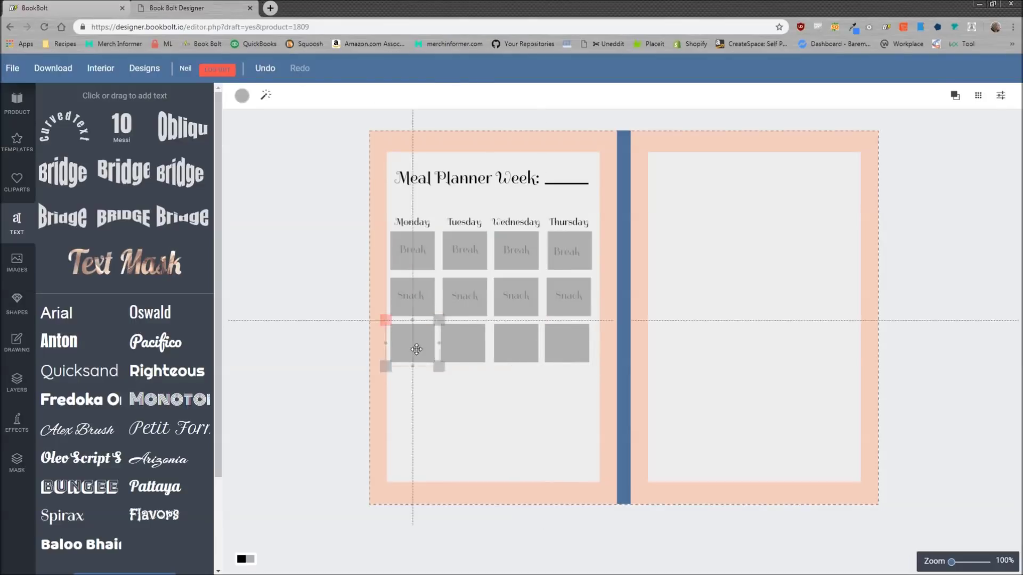
Step: Copy the "Snack" label into the third row, reword it as "Lunch" and place it in all four boxes
{"action": "left_click", "coordinate": [410, 295]}
{"action": "left_click", "coordinate": [394, 305]}
{"action": "left_click_drag", "start_coordinate": [430, 315], "coordinate": [417, 341]}
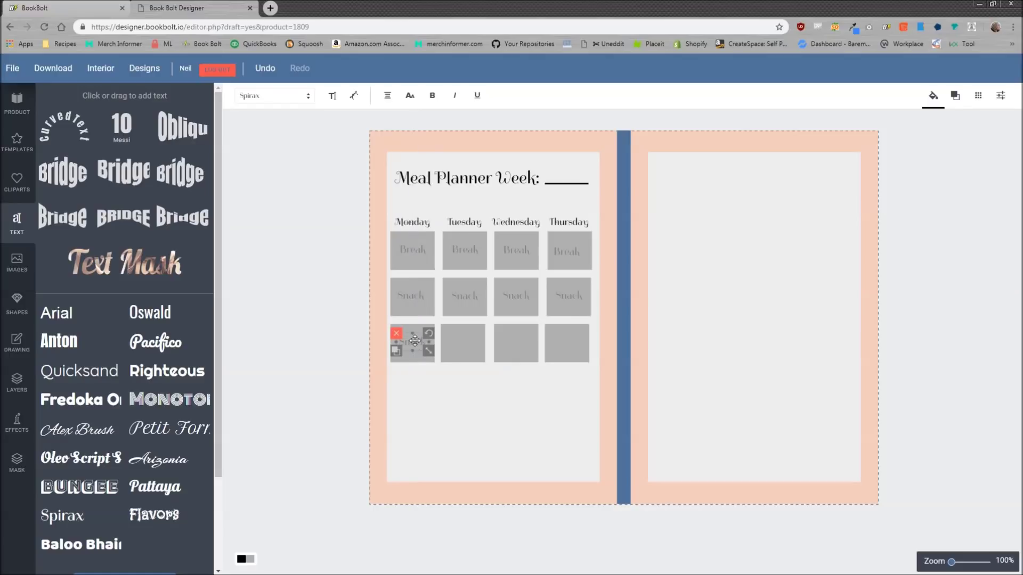
{"action": "left_click", "coordinate": [331, 95]}
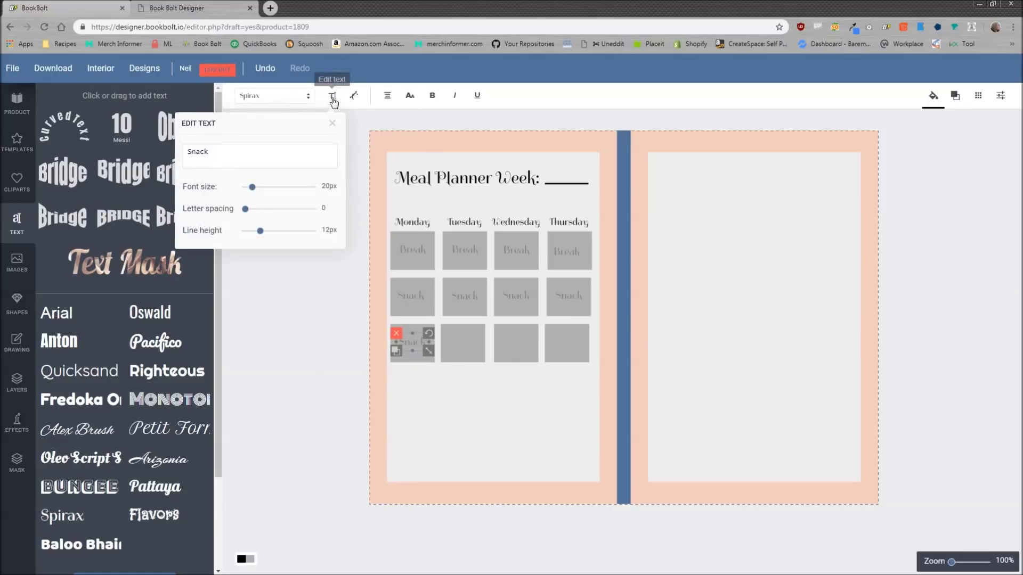
{"action": "left_click", "coordinate": [219, 152]}
{"action": "type", "text": "Lunch"}
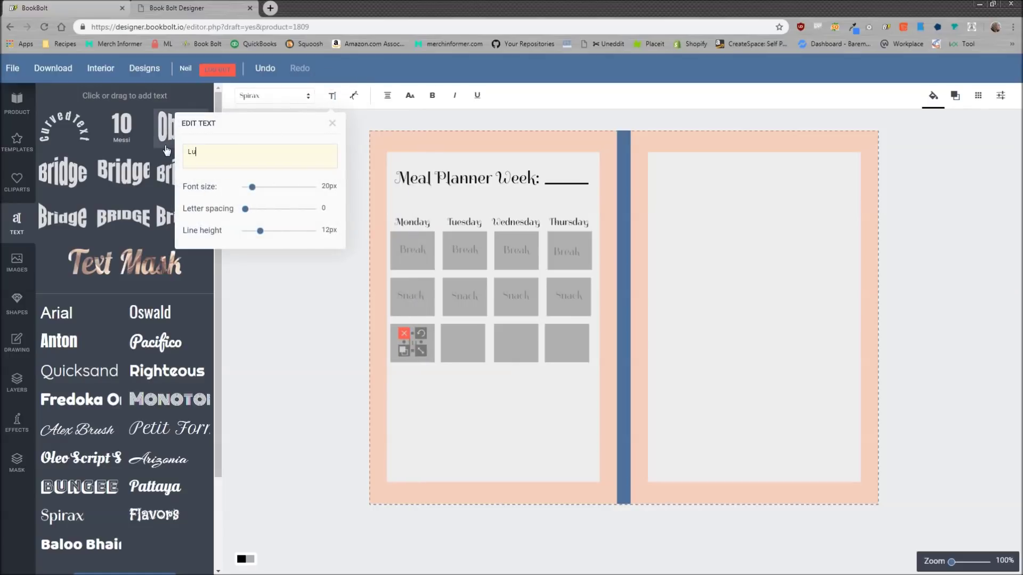
{"action": "left_click", "coordinate": [482, 407]}
{"action": "left_click_drag", "start_coordinate": [413, 342], "coordinate": [566, 345]}
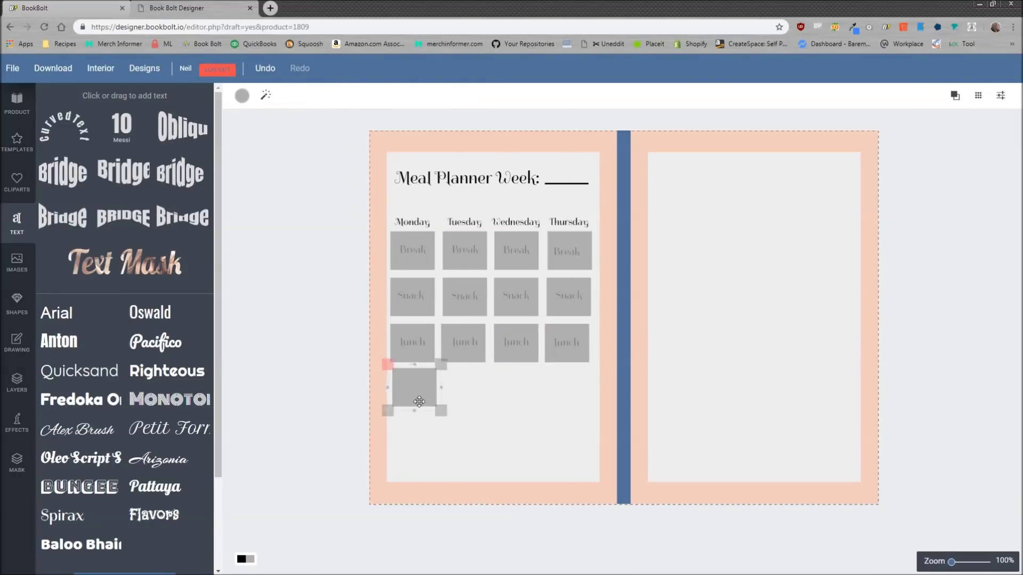
Step: Duplicate the gray boxes into a fourth row of four beneath the "Lunch" row
{"action": "left_click_drag", "start_coordinate": [413, 390], "coordinate": [463, 389]}
{"action": "left_click", "coordinate": [436, 413]}
{"action": "mouse_move", "coordinate": [481, 431]}
{"action": "left_mouse_down"}
{"action": "mouse_move", "coordinate": [514, 419]}
{"action": "mouse_move", "coordinate": [509, 402]}
{"action": "left_mouse_up"}
{"action": "left_click", "coordinate": [489, 413]}
{"action": "left_click_drag", "start_coordinate": [545, 433], "coordinate": [567, 404]}
{"action": "left_click", "coordinate": [509, 448]}
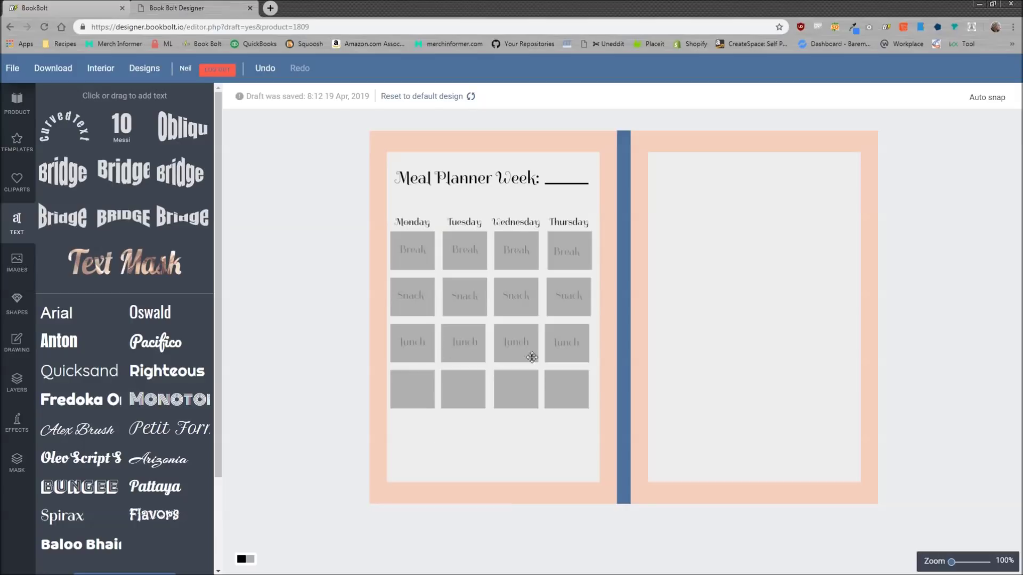
Step: Copy the "Lunch" label into the fourth row, reword it as "Snack" and place it in all four boxes
{"action": "left_click", "coordinate": [413, 341]}
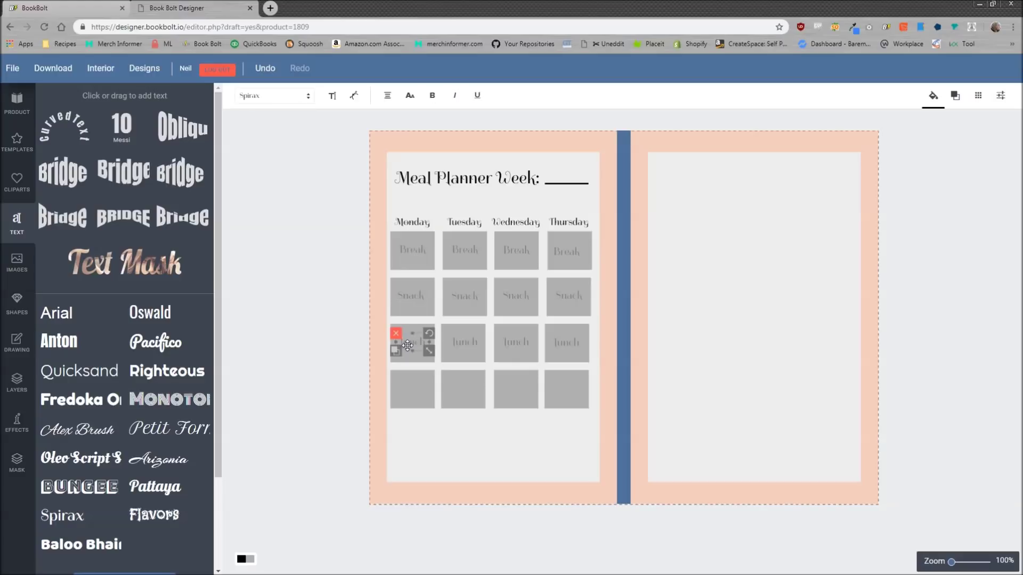
{"action": "left_click_drag", "start_coordinate": [395, 347], "coordinate": [415, 392]}
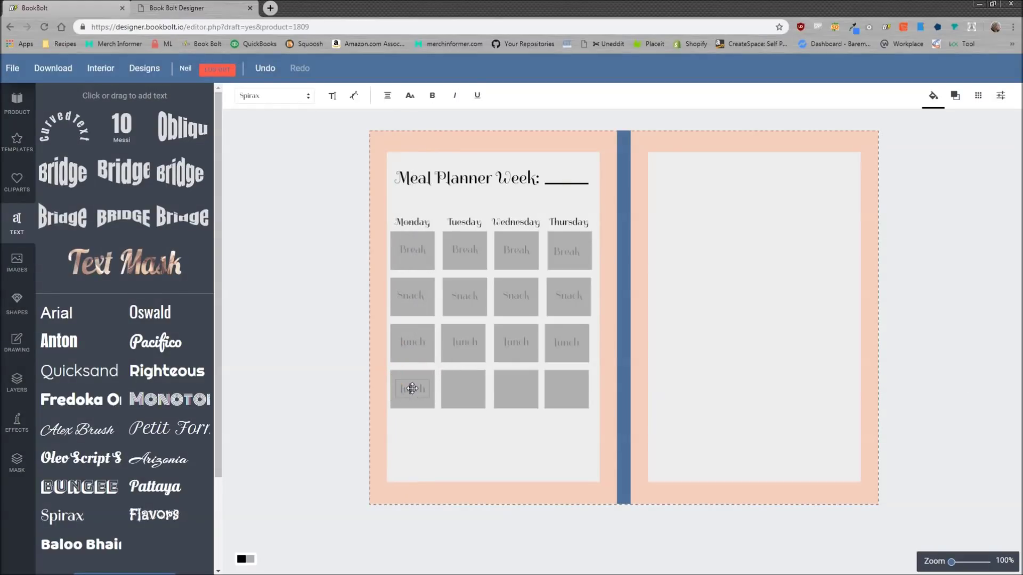
{"action": "left_click_drag", "start_coordinate": [426, 390], "coordinate": [391, 389]}
{"action": "type", "text": "D"}
Step: Copy the gray boxes into a fifth row of four beneath the second "Snack" row
{"action": "key", "text": "ctrl+c"}
{"action": "key", "text": "ctrl+v"}
{"action": "left_click_drag", "start_coordinate": [423, 411], "coordinate": [511, 446]}
{"action": "key", "text": "ctrl+v"}
{"action": "key", "text": "ctrl+v"}
{"action": "key", "text": "ctrl+v"}
{"action": "key", "text": "ctrl+v"}
{"action": "left_click_drag", "start_coordinate": [543, 477], "coordinate": [565, 444]}
{"action": "left_click", "coordinate": [521, 471]}
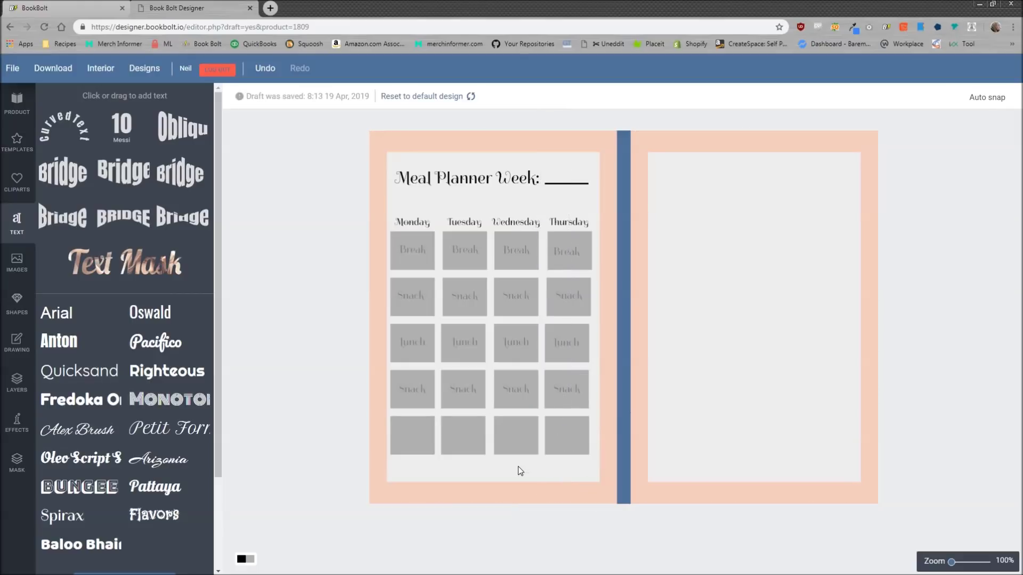
Step: Copy the "Snack" label into the fifth row, reword it as "Dinner" and place it in all four boxes
{"action": "left_click", "coordinate": [418, 390]}
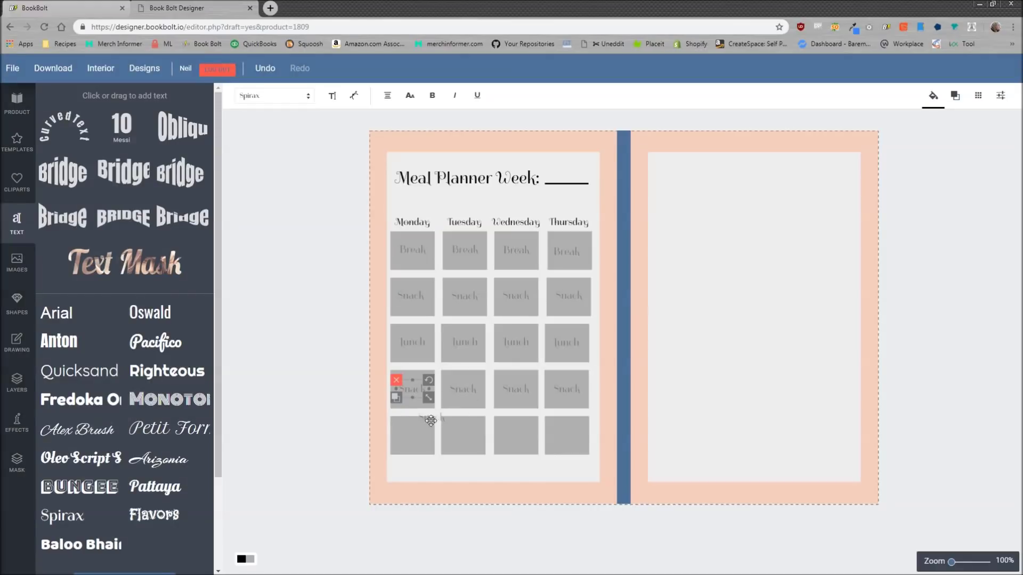
{"action": "left_click_drag", "start_coordinate": [418, 390], "coordinate": [410, 435]}
{"action": "left_click", "coordinate": [414, 435]}
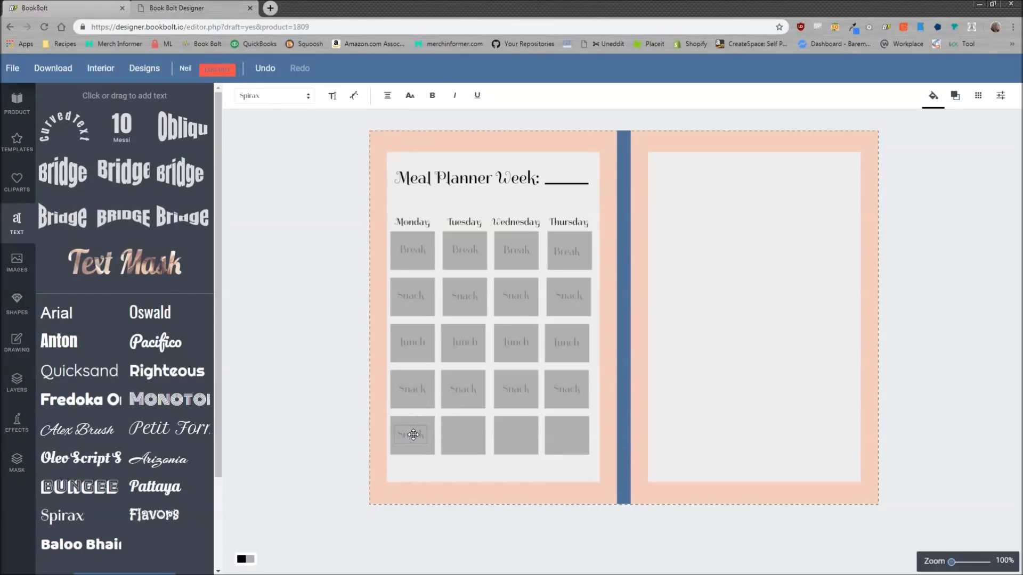
{"action": "left_click_drag", "start_coordinate": [424, 435], "coordinate": [381, 434]}
{"action": "type", "text": "Dinner"}
{"action": "left_click", "coordinate": [396, 443]}
{"action": "left_click_drag", "start_coordinate": [421, 435], "coordinate": [568, 437]}
{"action": "left_click", "coordinate": [447, 443]}
{"action": "left_click", "coordinate": [558, 483]}
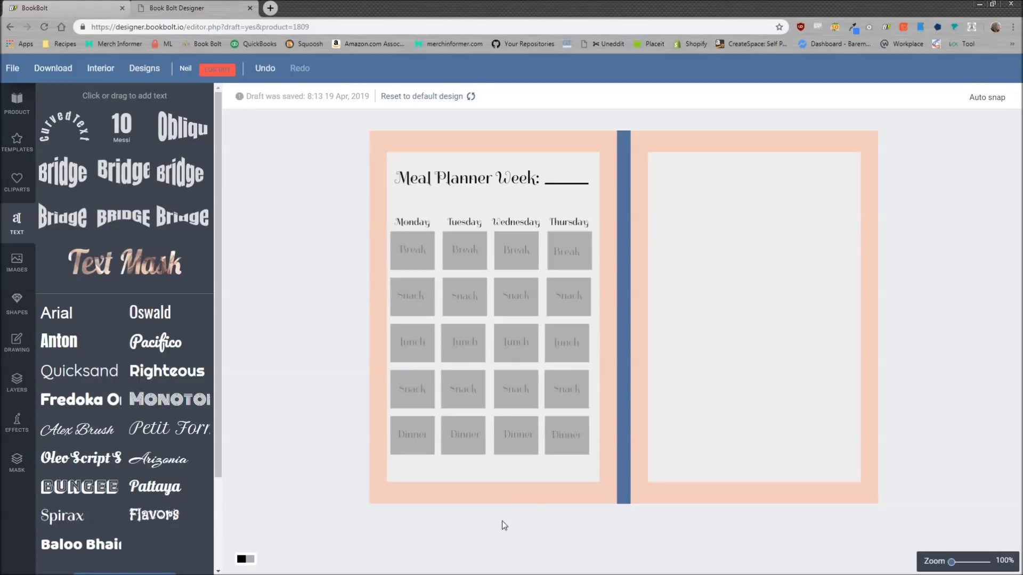
Step: Try a lower transparency value on the "Break" label under Monday to make it fainter
{"action": "left_click", "coordinate": [420, 254]}
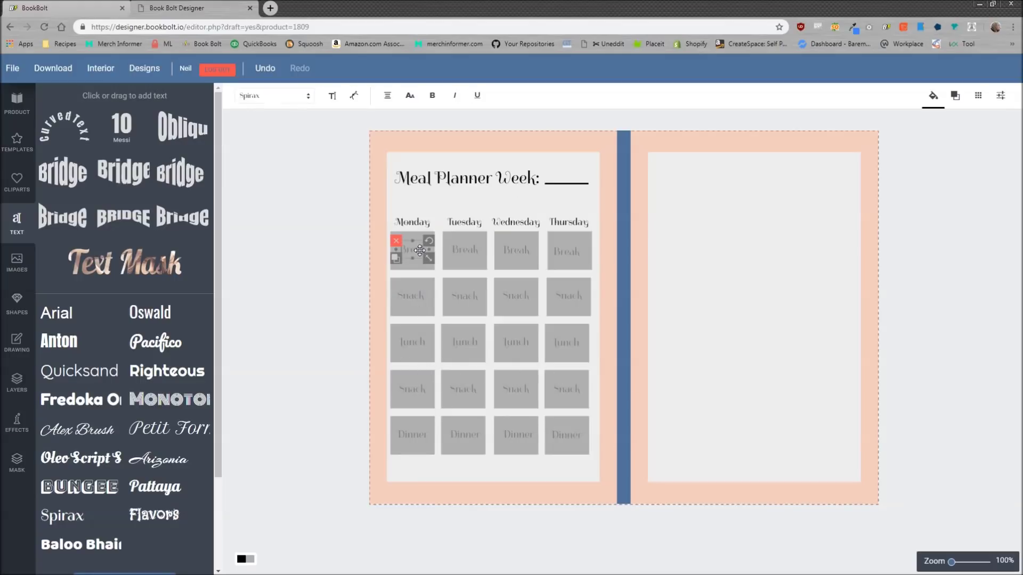
{"action": "left_click", "coordinate": [934, 99]}
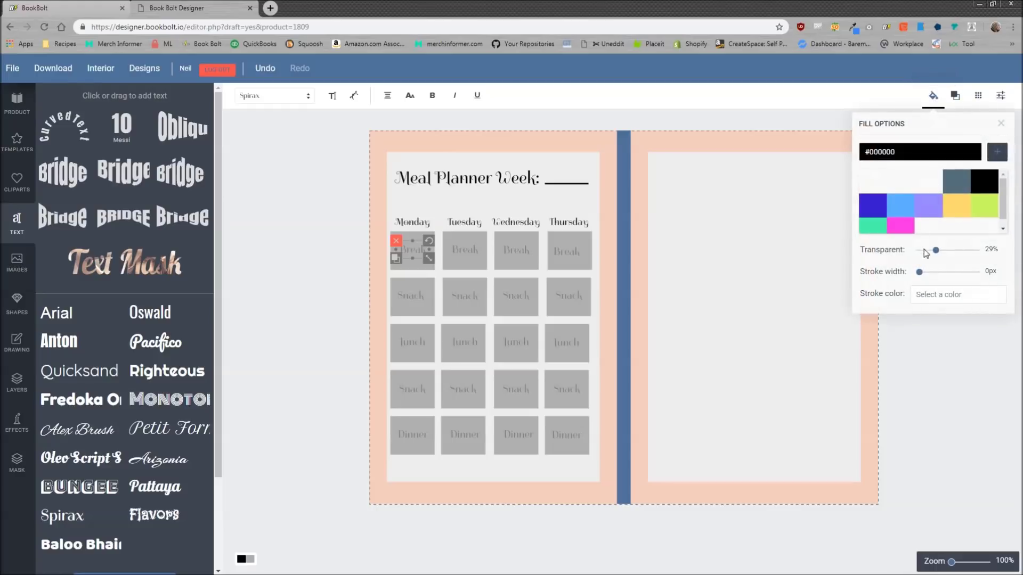
{"action": "left_click_drag", "start_coordinate": [936, 255], "coordinate": [933, 257]}
{"action": "left_click_drag", "start_coordinate": [930, 258], "coordinate": [927, 258]}
{"action": "left_click", "coordinate": [755, 259]}
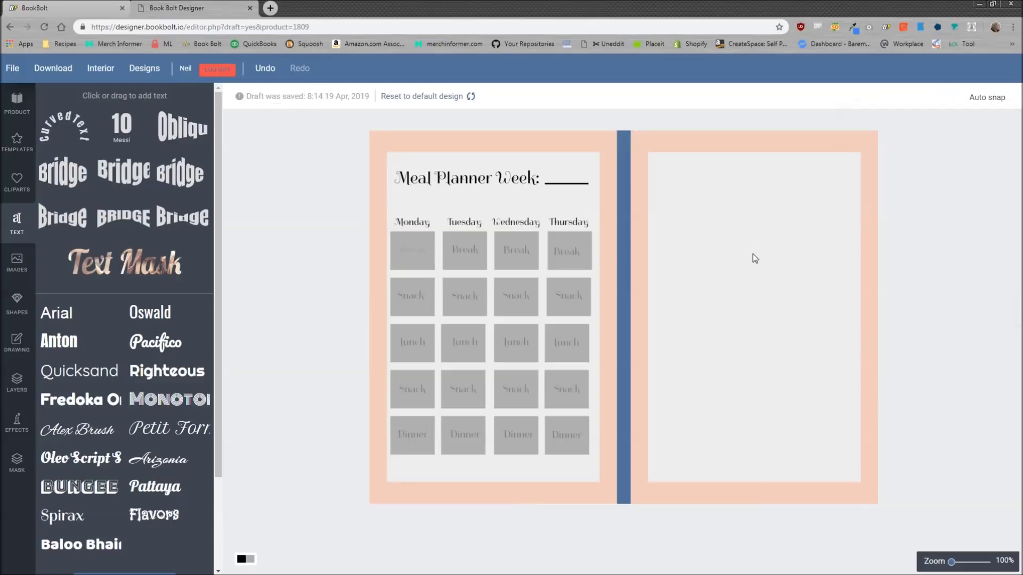
Step: Delete the faded "Break" label under Monday and replace it with a copy of Tuesday's label
{"action": "left_click", "coordinate": [414, 256]}
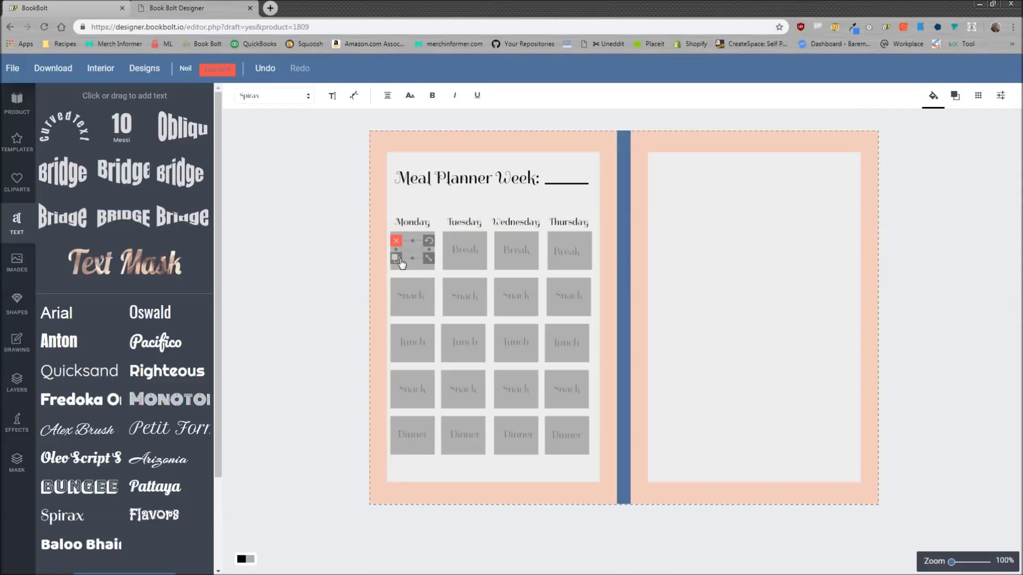
{"action": "left_click", "coordinate": [397, 247]}
{"action": "left_click_drag", "start_coordinate": [458, 253], "coordinate": [419, 253]}
{"action": "left_click", "coordinate": [694, 276]}
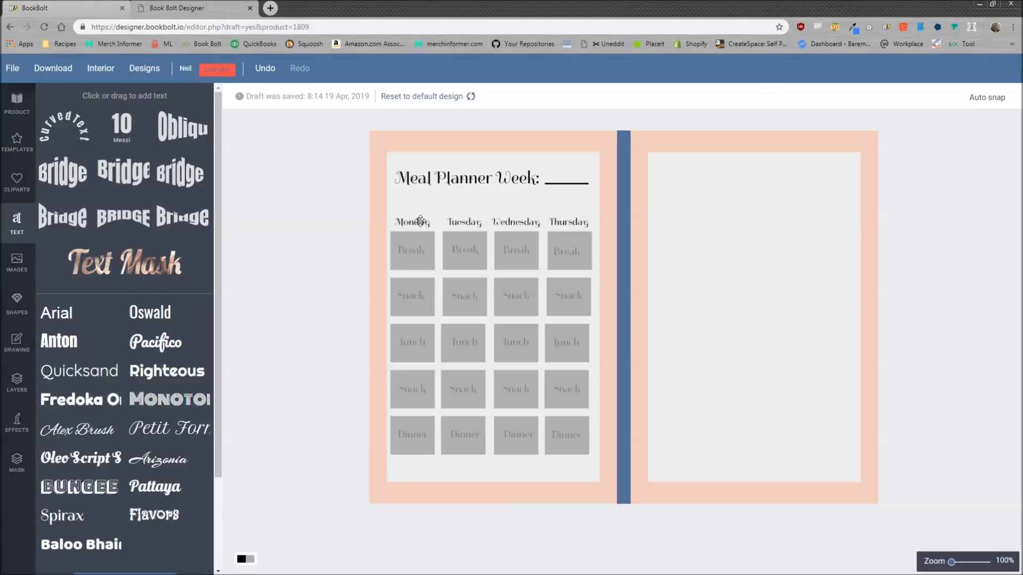
Step: Add a Spirax text label reading "Friday" in the upper-left area of the right page
{"action": "left_click", "coordinate": [62, 516]}
{"action": "left_click_drag", "start_coordinate": [631, 314], "coordinate": [668, 198]}
{"action": "type", "text": "Friday"}
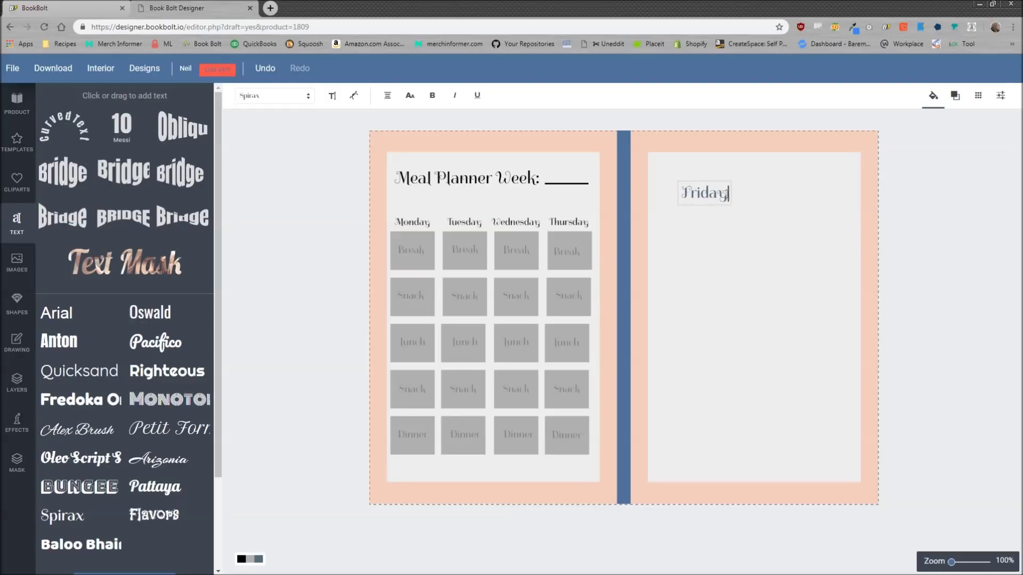
{"action": "left_click", "coordinate": [700, 169]}
{"action": "left_click_drag", "start_coordinate": [699, 190], "coordinate": [685, 172]}
Step: Duplicate the "Friday" label beside it as "Saturday" and shift both labels toward the page's left margin
{"action": "left_click", "coordinate": [663, 186]}
{"action": "left_click_drag", "start_coordinate": [759, 176], "coordinate": [768, 178]}
{"action": "double_click", "coordinate": [757, 174]}
{"action": "type", "text": "Saturday"}
{"action": "left_click", "coordinate": [737, 208]}
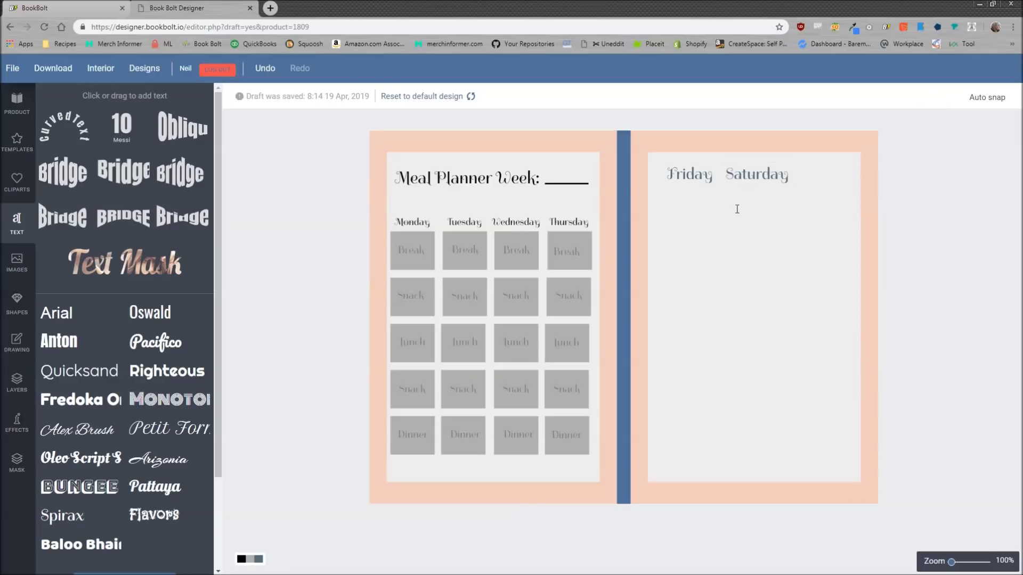
{"action": "left_click_drag", "start_coordinate": [693, 175], "coordinate": [679, 176]}
{"action": "left_click", "coordinate": [742, 175]}
{"action": "left_click_drag", "start_coordinate": [742, 175], "coordinate": [730, 176]}
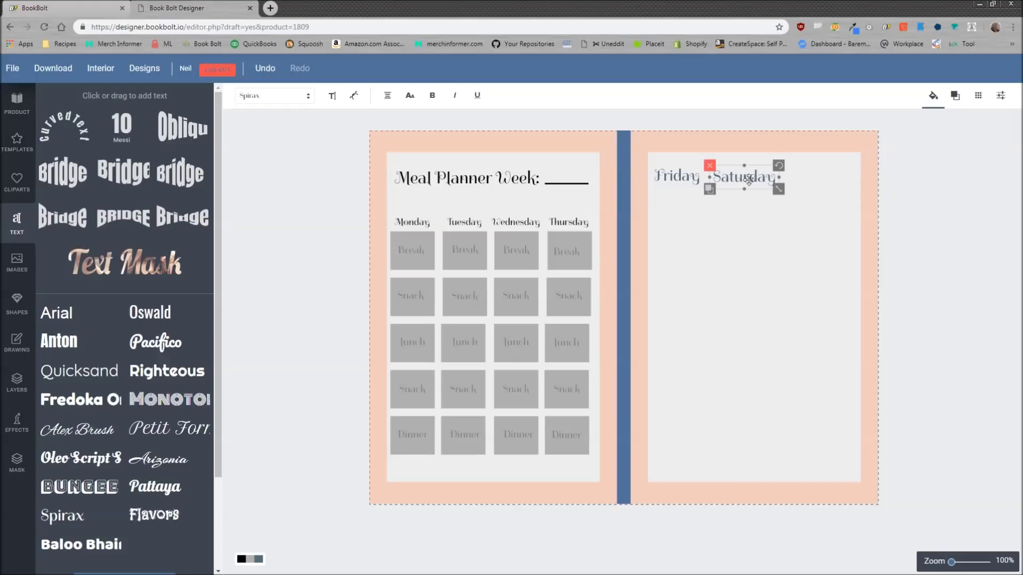
Step: Duplicate the "Saturday" label, reword it as "Sunday" and place it at the right end of the row
{"action": "left_click", "coordinate": [711, 190]}
{"action": "left_click", "coordinate": [807, 186]}
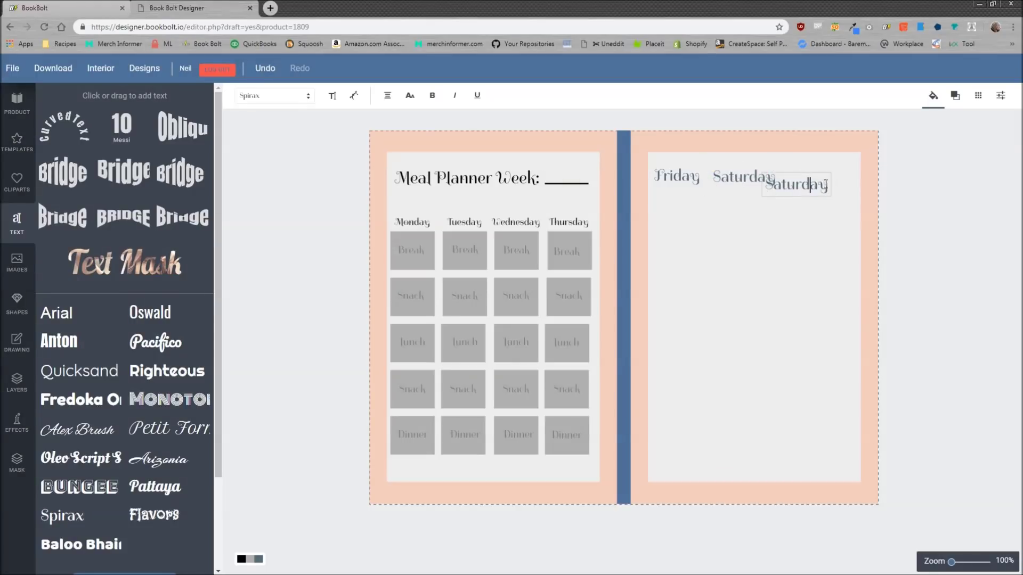
{"action": "left_click_drag", "start_coordinate": [828, 185], "coordinate": [733, 184]}
{"action": "type", "text": "Sunday"}
{"action": "left_click", "coordinate": [788, 217]}
{"action": "left_click_drag", "start_coordinate": [793, 181], "coordinate": [819, 176]}
{"action": "left_click", "coordinate": [732, 222]}
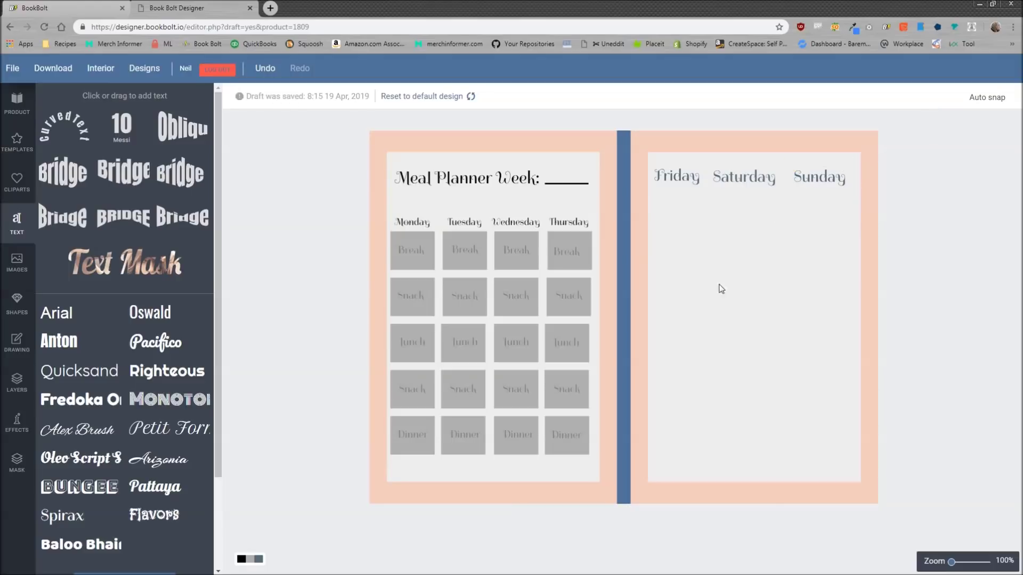
Step: Copy Monday's first gray box to the right page beneath "Friday" and enlarge it to the label's width
{"action": "left_click", "coordinate": [395, 262]}
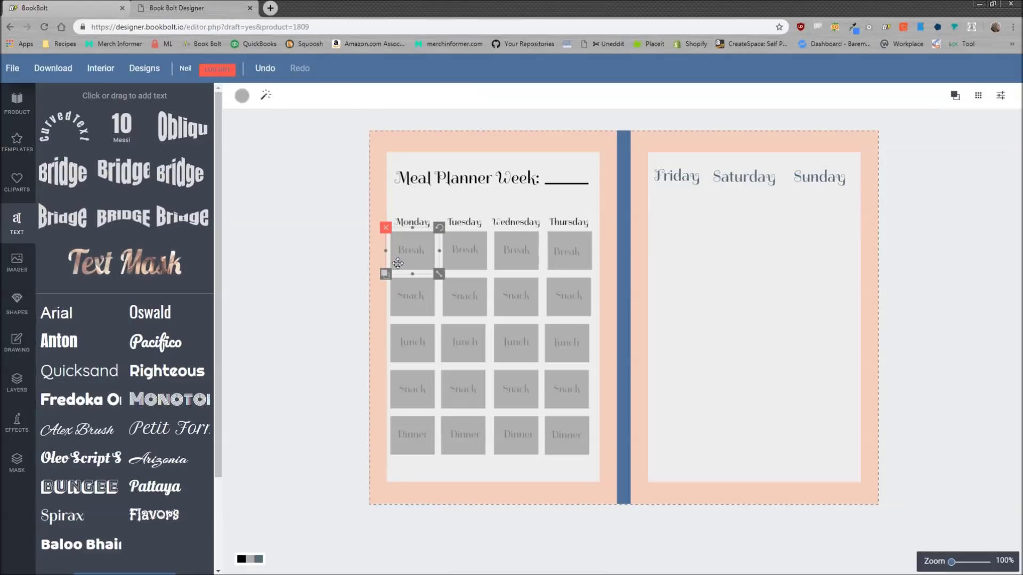
{"action": "left_click_drag", "start_coordinate": [419, 256], "coordinate": [684, 226]}
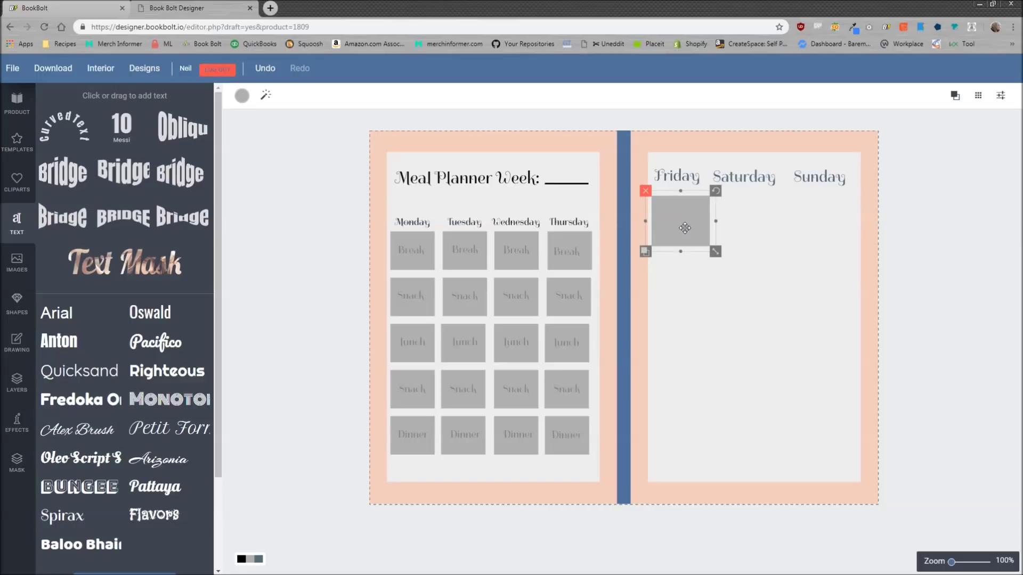
{"action": "left_click", "coordinate": [644, 251]}
{"action": "left_click_drag", "start_coordinate": [738, 246], "coordinate": [767, 223]}
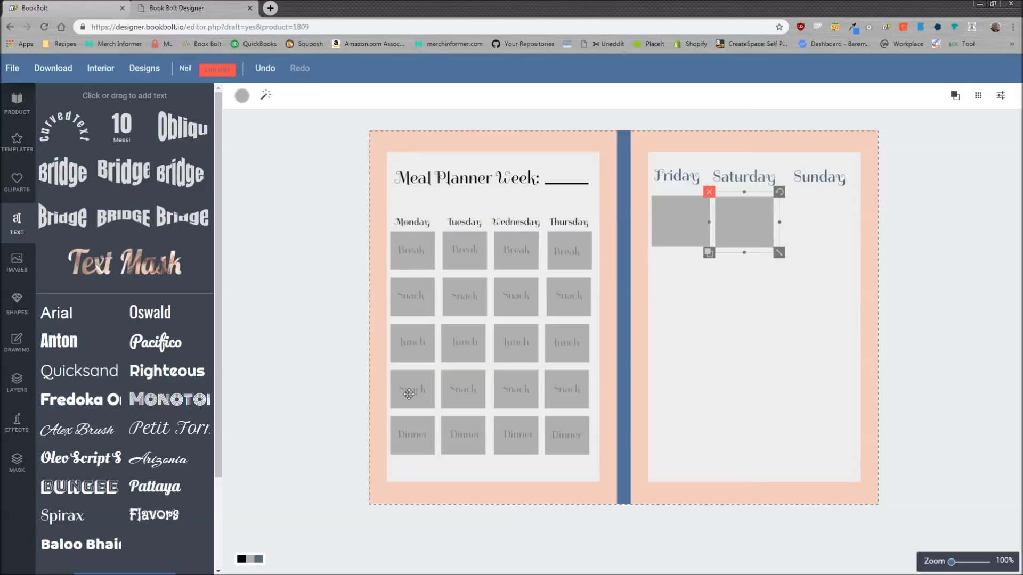
{"action": "left_click", "coordinate": [688, 226]}
{"action": "left_click", "coordinate": [735, 221]}
{"action": "left_click", "coordinate": [709, 191]}
Step: Shrink the gray box under "Friday" and duplicate it downward into an evenly spaced column of five boxes
{"action": "left_click", "coordinate": [665, 224]}
{"action": "left_click_drag", "start_coordinate": [715, 251], "coordinate": [699, 229]}
{"action": "left_click", "coordinate": [650, 230]}
{"action": "left_click", "coordinate": [651, 278]}
{"action": "left_click", "coordinate": [650, 324]}
{"action": "mouse_move", "coordinate": [677, 346]}
{"action": "left_mouse_down"}
{"action": "mouse_move", "coordinate": [719, 330]}
{"action": "mouse_move", "coordinate": [678, 343]}
{"action": "left_mouse_up"}
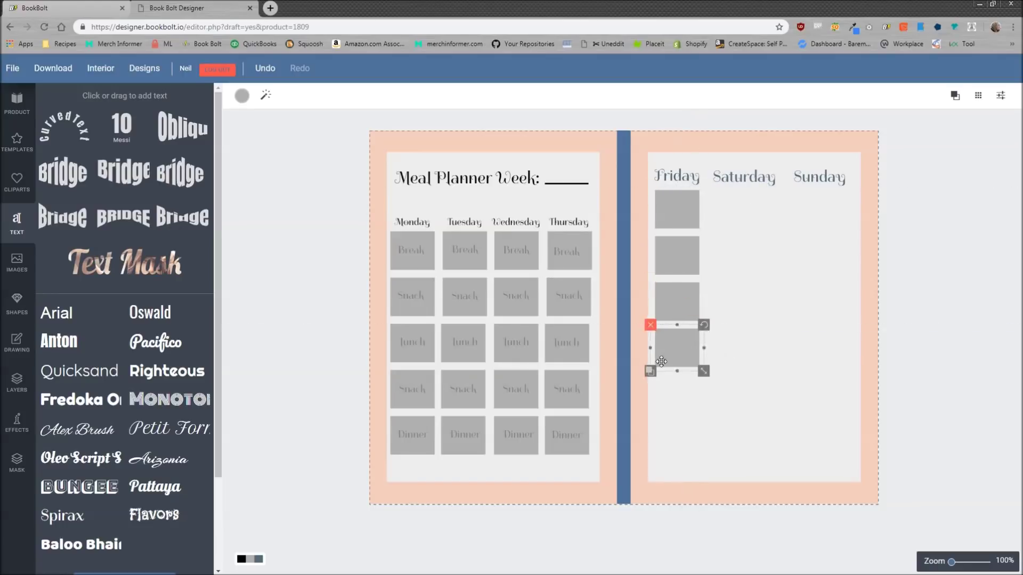
{"action": "left_click", "coordinate": [650, 370]}
{"action": "left_click_drag", "start_coordinate": [676, 394], "coordinate": [686, 393]}
{"action": "key", "text": "Escape"}
Step: Copy the gray box to the tops of the Saturday and Sunday columns and add a second box under Saturday
{"action": "left_click", "coordinate": [678, 214]}
{"action": "left_click_drag", "start_coordinate": [678, 215], "coordinate": [829, 213]}
{"action": "left_click", "coordinate": [743, 207]}
{"action": "left_click", "coordinate": [717, 231]}
{"action": "left_click_drag", "start_coordinate": [756, 219], "coordinate": [744, 255]}
Step: Duplicate the first Sunday box downward to add the second and third boxes in that column
{"action": "left_click", "coordinate": [819, 211]}
{"action": "left_click", "coordinate": [793, 231]}
{"action": "left_click_drag", "start_coordinate": [820, 255], "coordinate": [828, 261]}
{"action": "left_click", "coordinate": [793, 281]}
{"action": "left_click_drag", "start_coordinate": [815, 305], "coordinate": [810, 300]}
Step: Duplicate the gray boxes under "Saturday" downward until the column has five, level with the Friday boxes
{"action": "left_click", "coordinate": [744, 256]}
{"action": "left_click", "coordinate": [717, 276]}
{"action": "left_click_drag", "start_coordinate": [739, 304], "coordinate": [736, 300]}
{"action": "left_click", "coordinate": [717, 324]}
{"action": "left_click", "coordinate": [717, 371]}
{"action": "left_click_drag", "start_coordinate": [745, 349], "coordinate": [744, 395]}
{"action": "left_click", "coordinate": [744, 349]}
{"action": "left_click", "coordinate": [717, 372]}
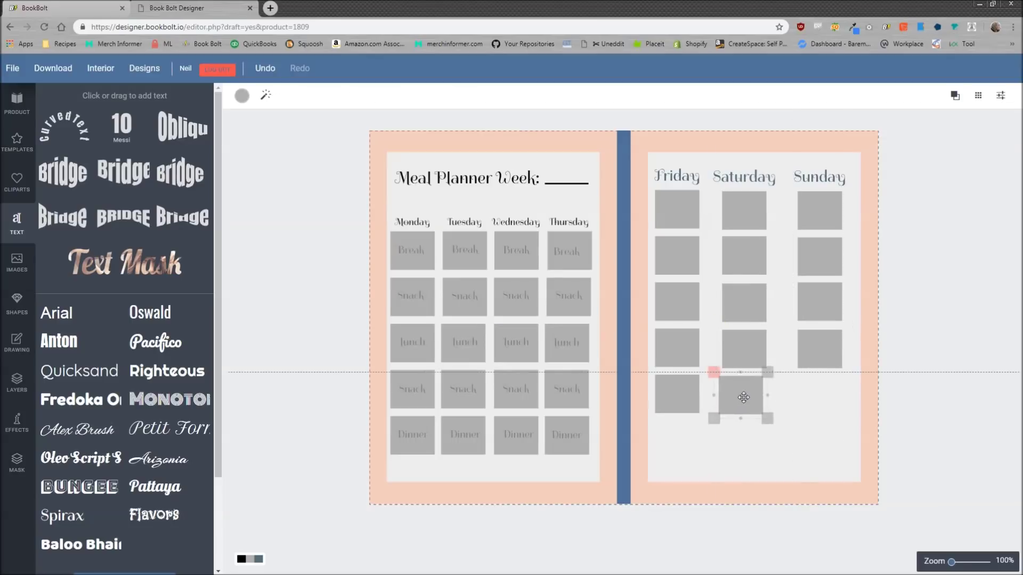
Step: Duplicate the fourth Sunday box beneath itself as the column's fifth box
{"action": "left_click", "coordinate": [820, 349]}
{"action": "left_click", "coordinate": [793, 372]}
{"action": "left_click_drag", "start_coordinate": [820, 349], "coordinate": [820, 395]}
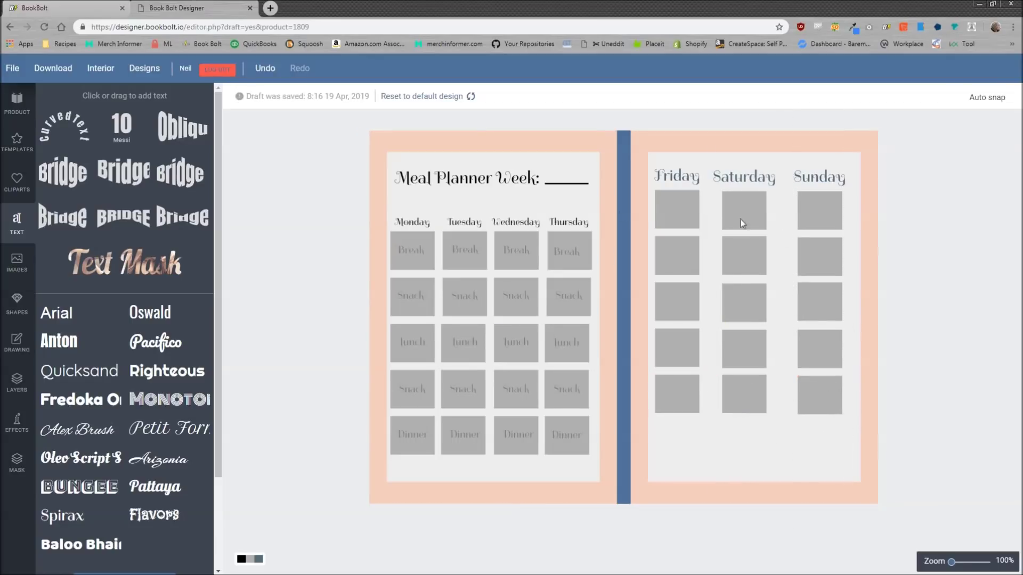
Step: Add a Spirax text reading "Notes" centred beneath the Saturday column on the second page
{"action": "left_click", "coordinate": [756, 215]}
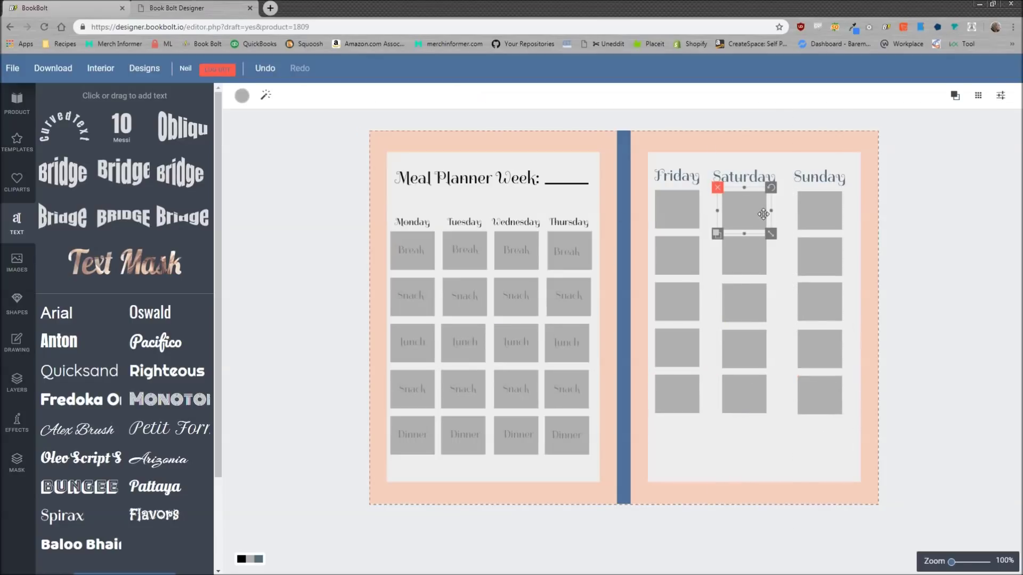
{"action": "left_click", "coordinate": [759, 452]}
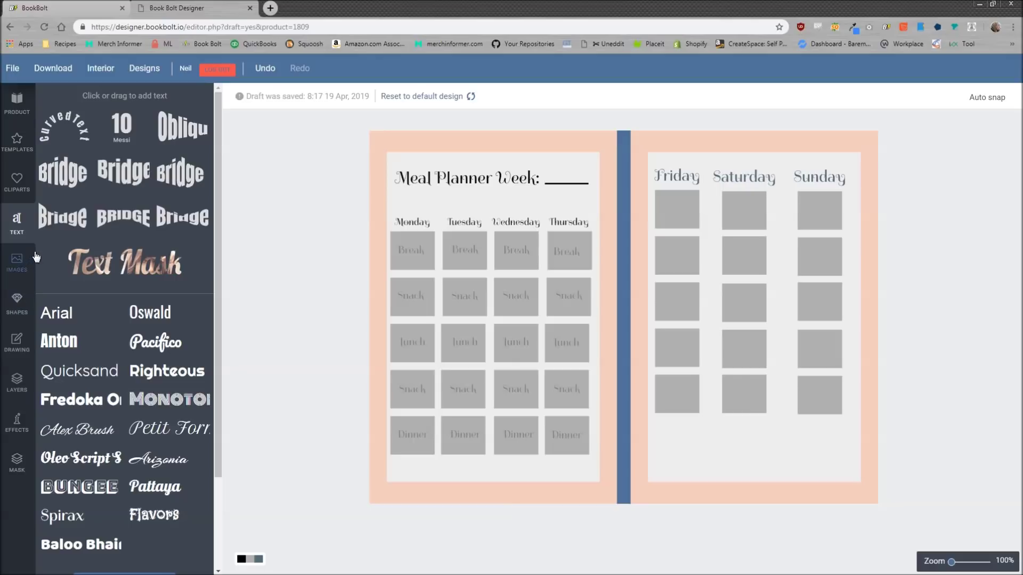
{"action": "left_click", "coordinate": [62, 516]}
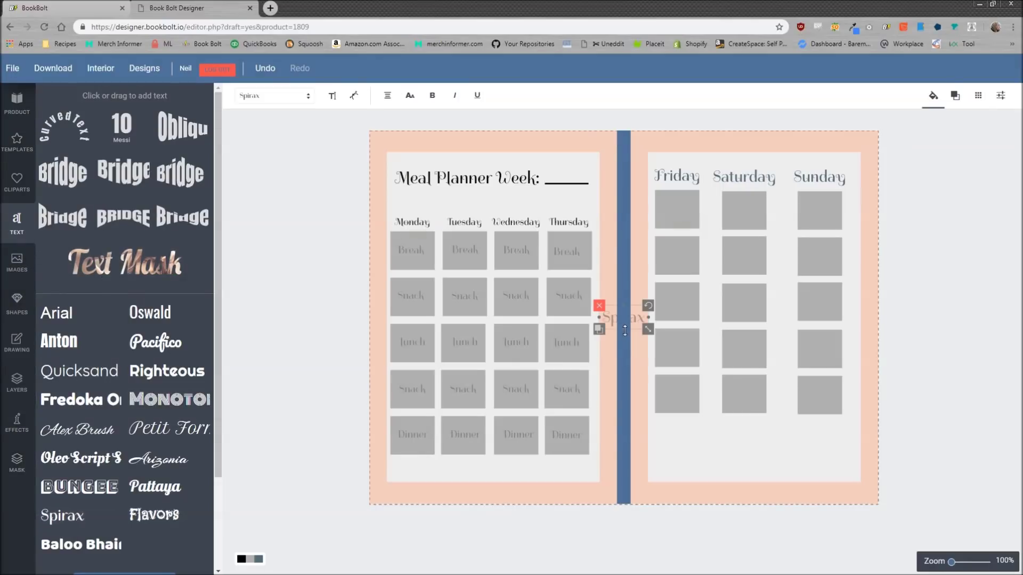
{"action": "left_click_drag", "start_coordinate": [632, 315], "coordinate": [755, 428]}
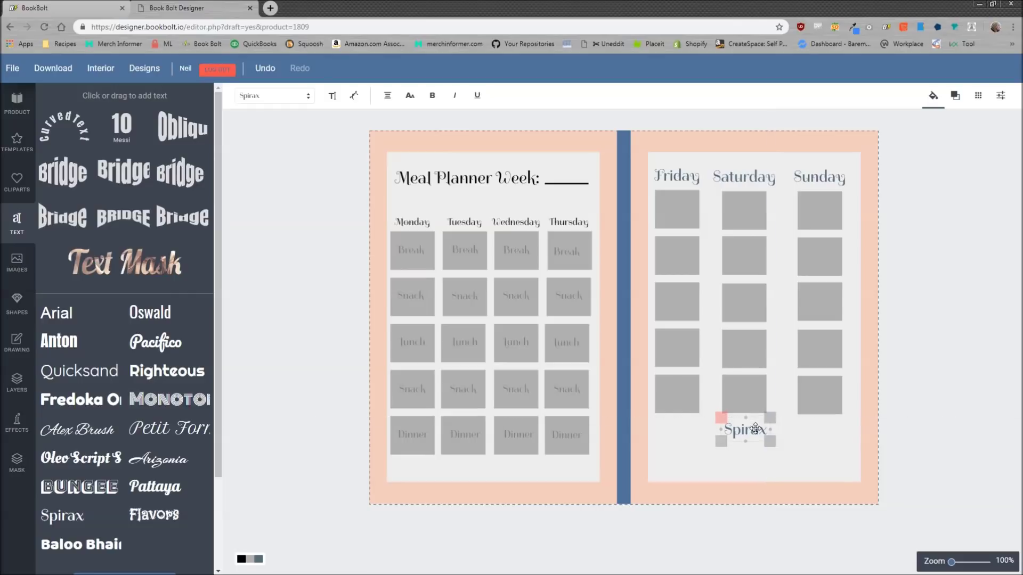
{"action": "double_click", "coordinate": [754, 428]}
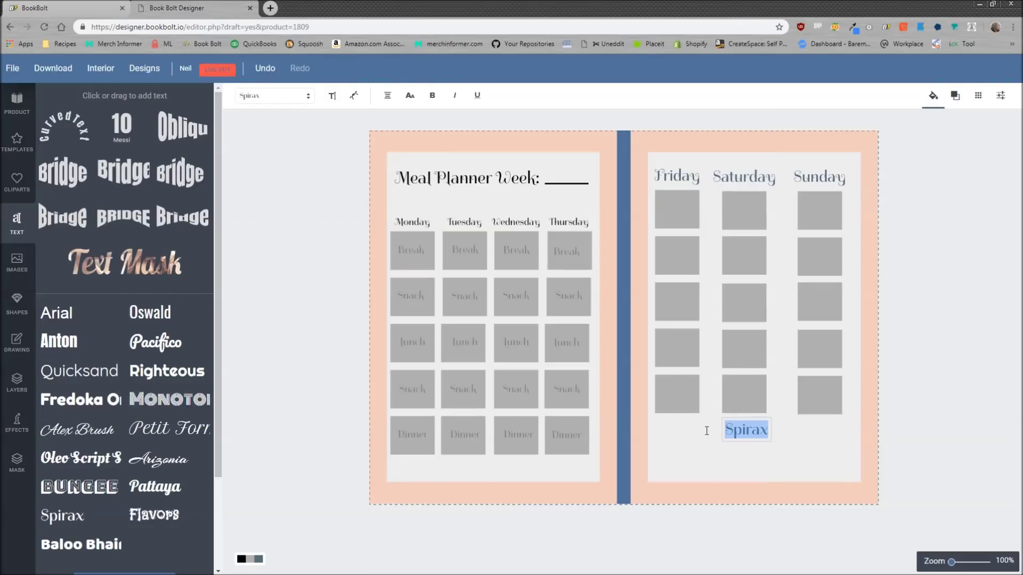
{"action": "type", "text": "Notes"}
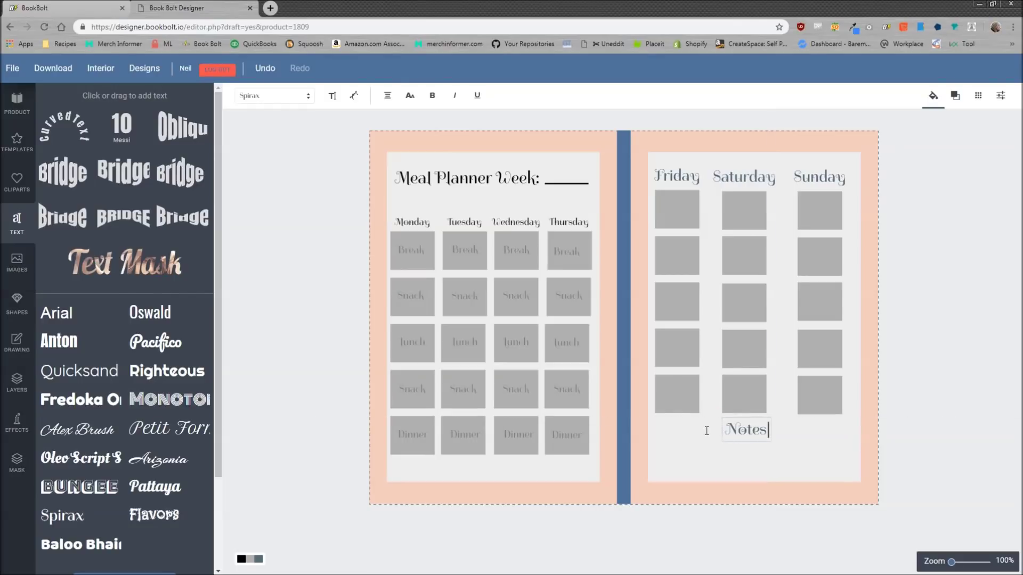
{"action": "left_click", "coordinate": [785, 453]}
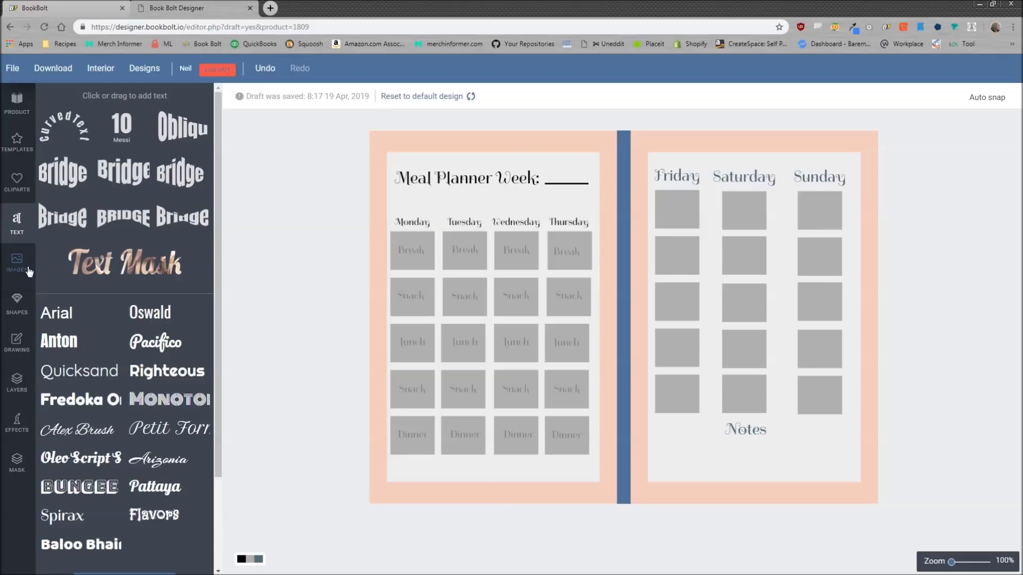
Step: Add three evenly spaced black horizontal lines below the "Notes" heading, spanning from the Friday column to the Sunday column
{"action": "left_click", "coordinate": [17, 305]}
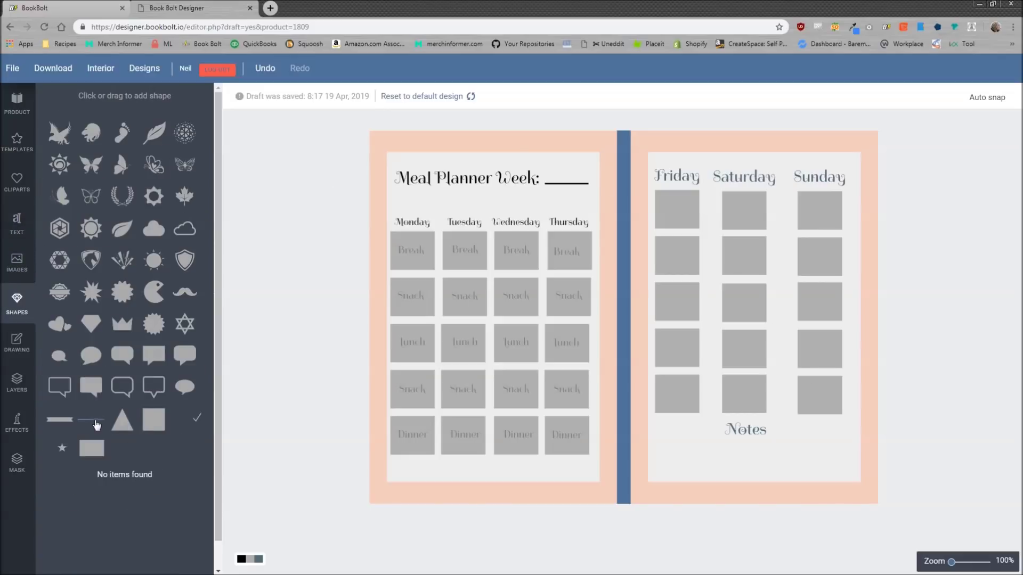
{"action": "left_click", "coordinate": [96, 425]}
{"action": "left_click_drag", "start_coordinate": [623, 315], "coordinate": [718, 476]}
{"action": "key", "text": "ctrl+v"}
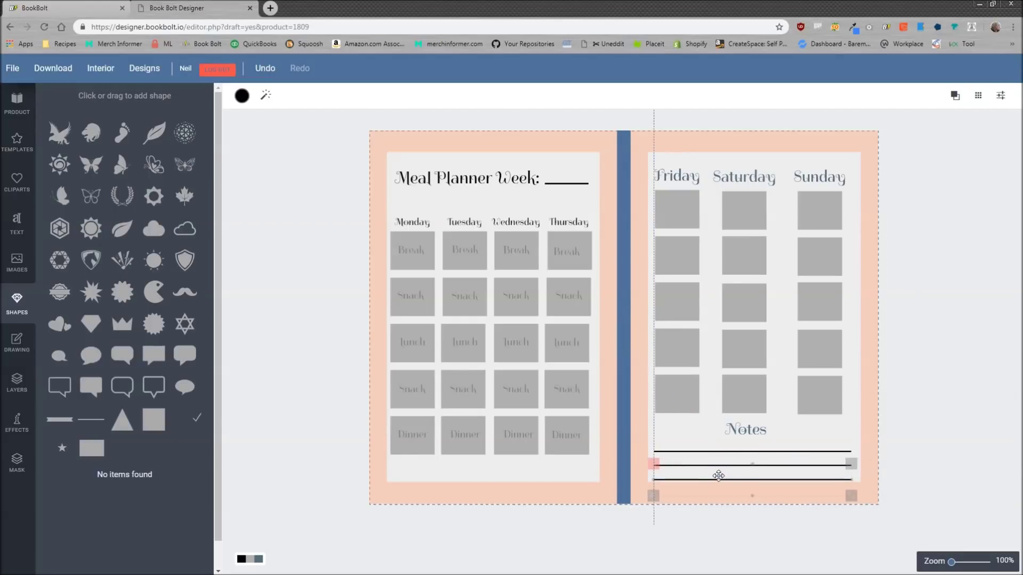
{"action": "left_click", "coordinate": [909, 419]}
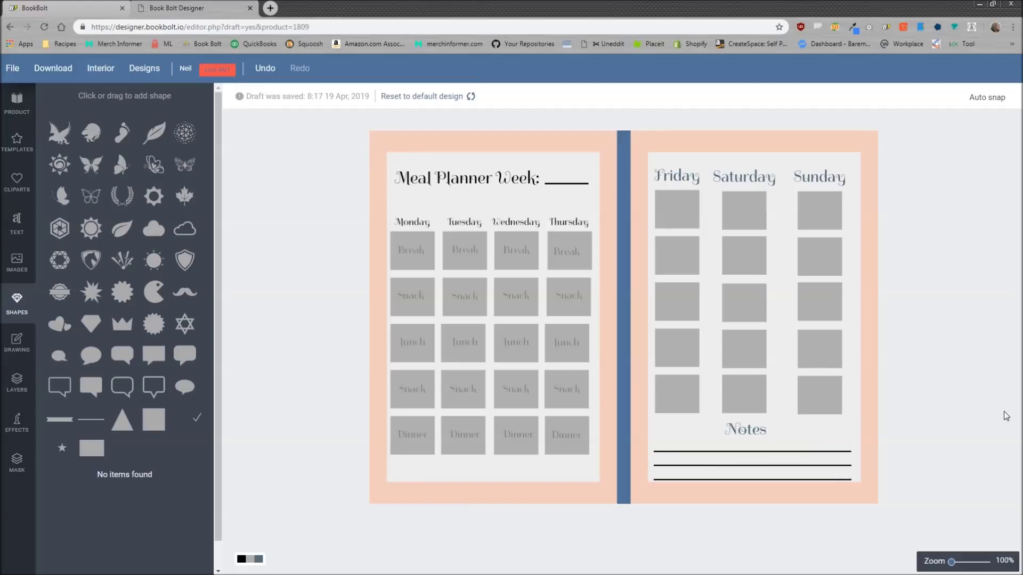
Step: Change the fill colour of the "Friday", "Saturday" and "Sunday" headings to black
{"action": "left_click", "coordinate": [685, 177]}
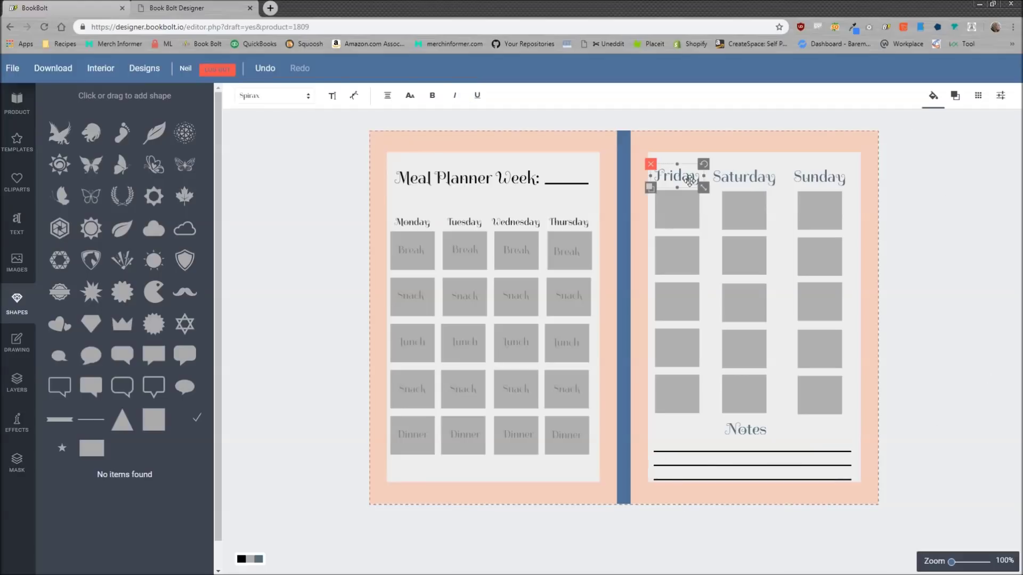
{"action": "left_click", "coordinate": [932, 98]}
{"action": "left_click", "coordinate": [977, 182]}
{"action": "left_click", "coordinate": [744, 176]}
{"action": "left_click", "coordinate": [933, 97]}
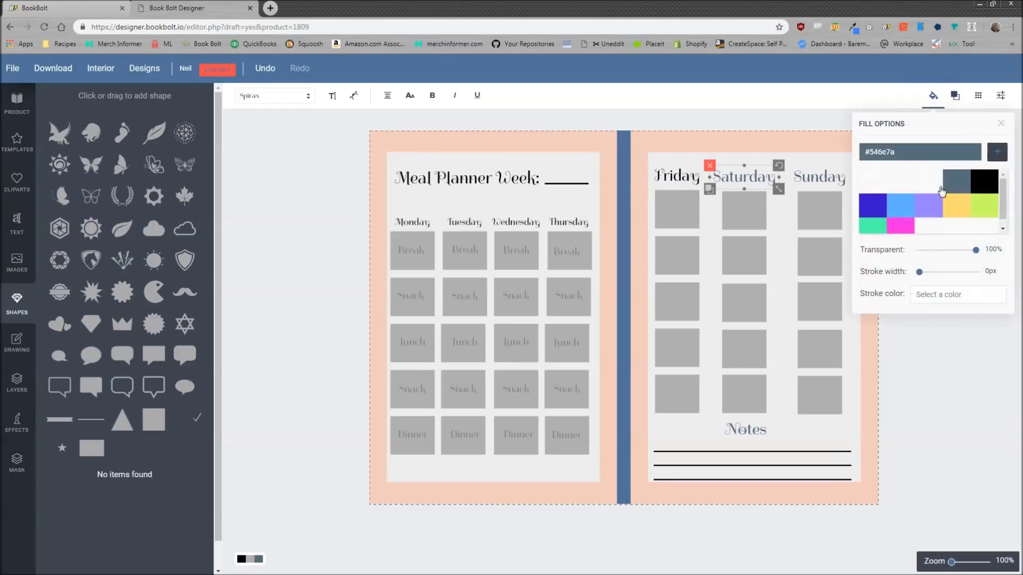
{"action": "left_click", "coordinate": [980, 181]}
{"action": "left_click", "coordinate": [814, 183]}
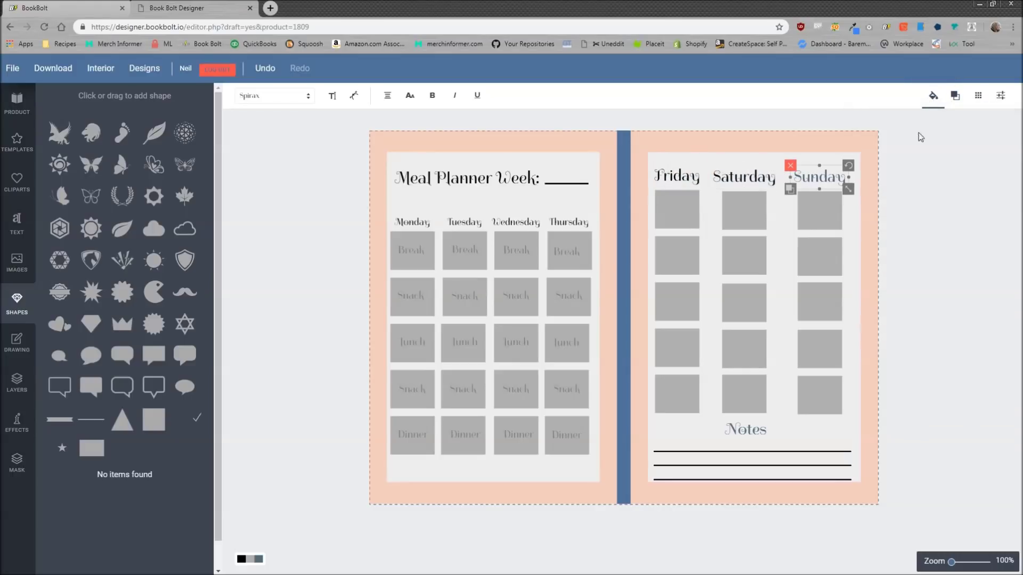
{"action": "left_click", "coordinate": [932, 98]}
{"action": "left_click", "coordinate": [983, 182]}
{"action": "left_click", "coordinate": [771, 118]}
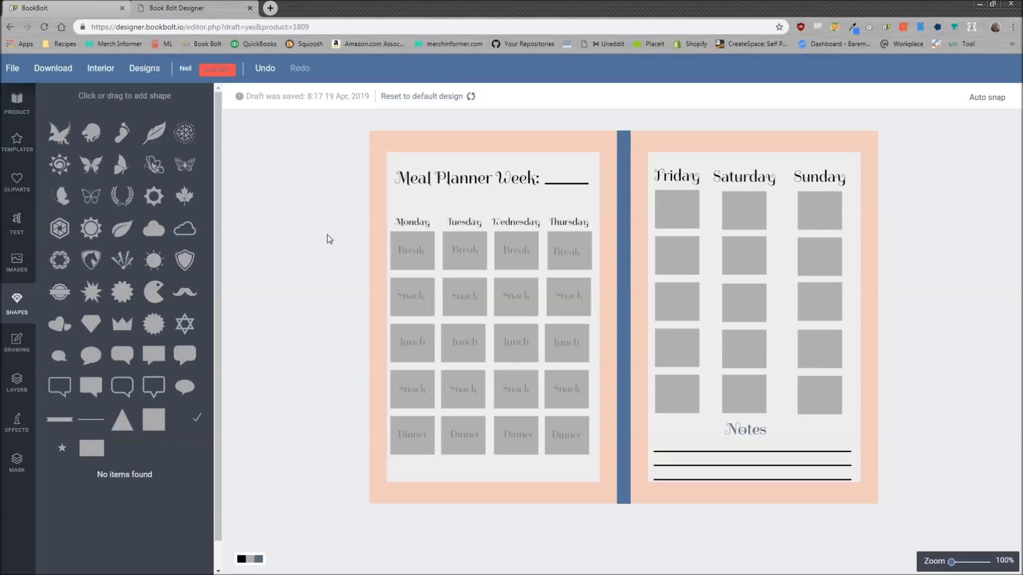
Step: Export the finished planner interior and open the generated PDF
{"action": "left_click", "coordinate": [53, 68]}
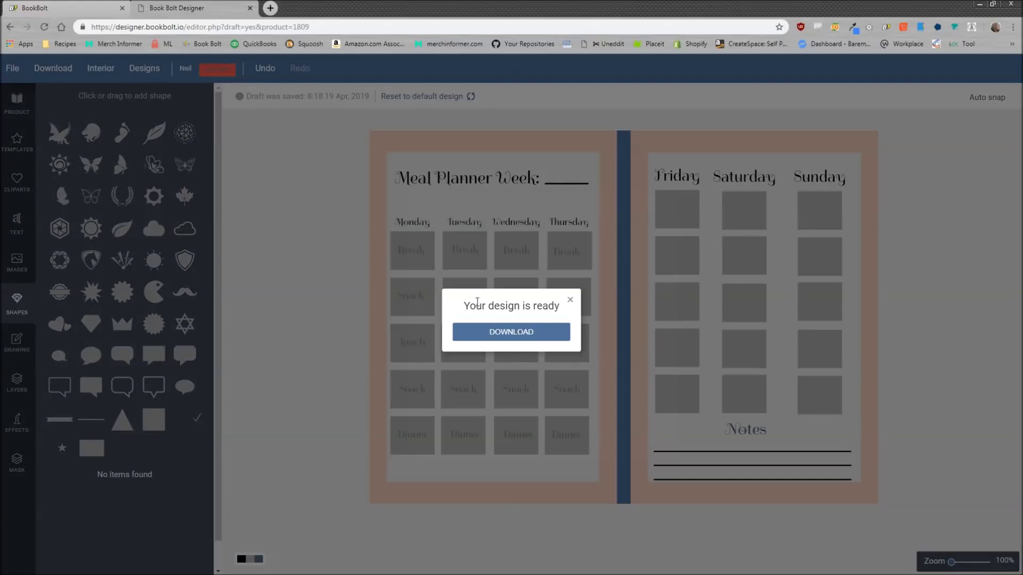
{"action": "left_click", "coordinate": [512, 336]}
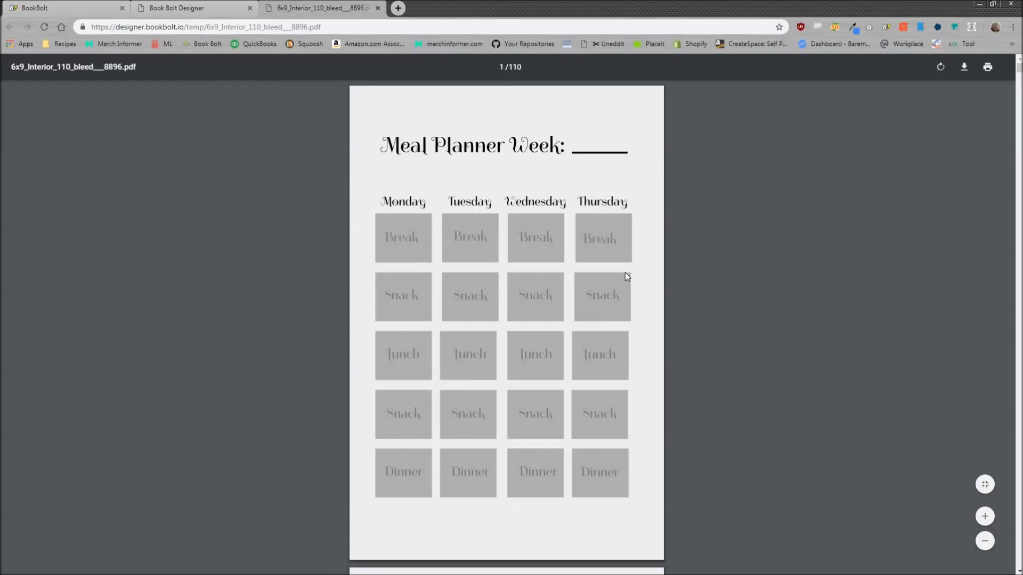
Step: Examine the exported PDF's pages to check that the two-page meal planner spread repeats throughout the interior
{"action": "scroll", "coordinate": [613, 279], "scroll_direction": "down", "scroll_amount": 10}
{"action": "scroll", "coordinate": [382, 316], "scroll_direction": "up", "scroll_amount": 2}
{"action": "scroll", "coordinate": [543, 221], "scroll_direction": "down", "scroll_amount": 2}
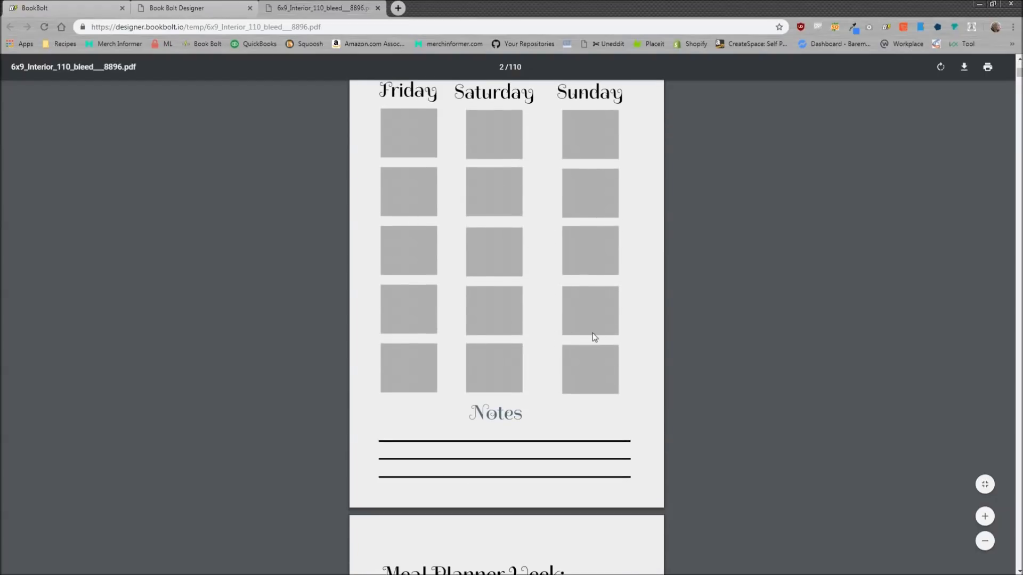
{"action": "scroll", "coordinate": [596, 334], "scroll_direction": "down", "scroll_amount": 10}
{"action": "scroll", "coordinate": [525, 304], "scroll_direction": "down", "scroll_amount": 1}
{"action": "scroll", "coordinate": [538, 277], "scroll_direction": "up", "scroll_amount": 1}
{"action": "scroll", "coordinate": [548, 258], "scroll_direction": "down", "scroll_amount": 4}
{"action": "scroll", "coordinate": [565, 354], "scroll_direction": "down", "scroll_amount": 12}
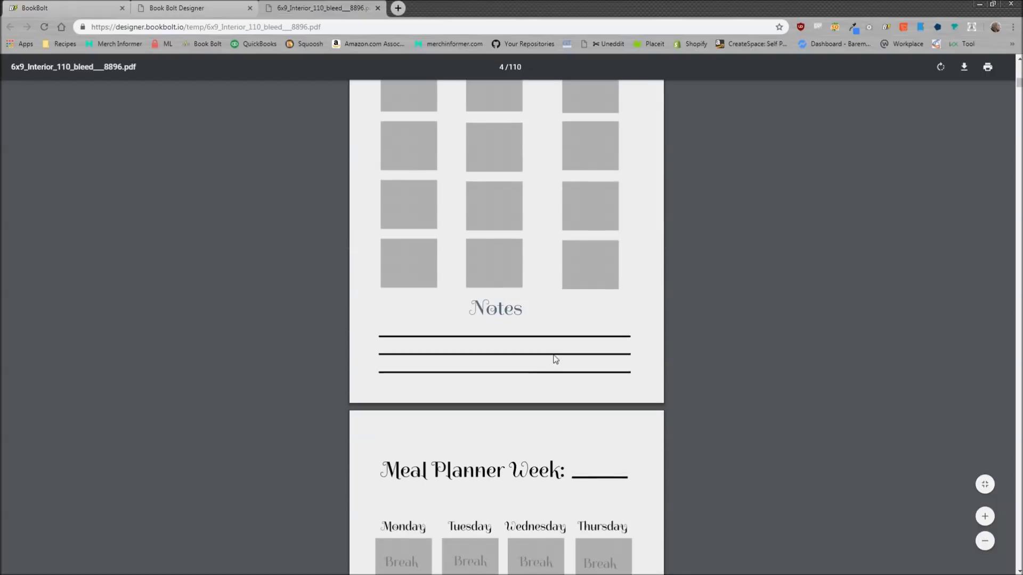
{"action": "scroll", "coordinate": [527, 358], "scroll_direction": "up", "scroll_amount": 10}
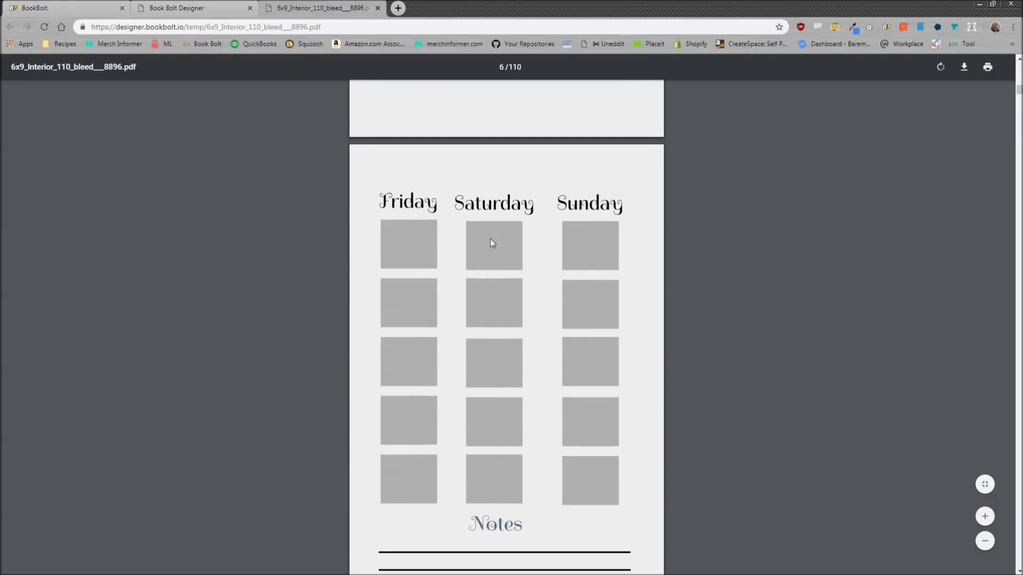
{"action": "scroll", "coordinate": [564, 441], "scroll_direction": "down", "scroll_amount": 4}
{"action": "scroll", "coordinate": [566, 434], "scroll_direction": "up", "scroll_amount": 20}
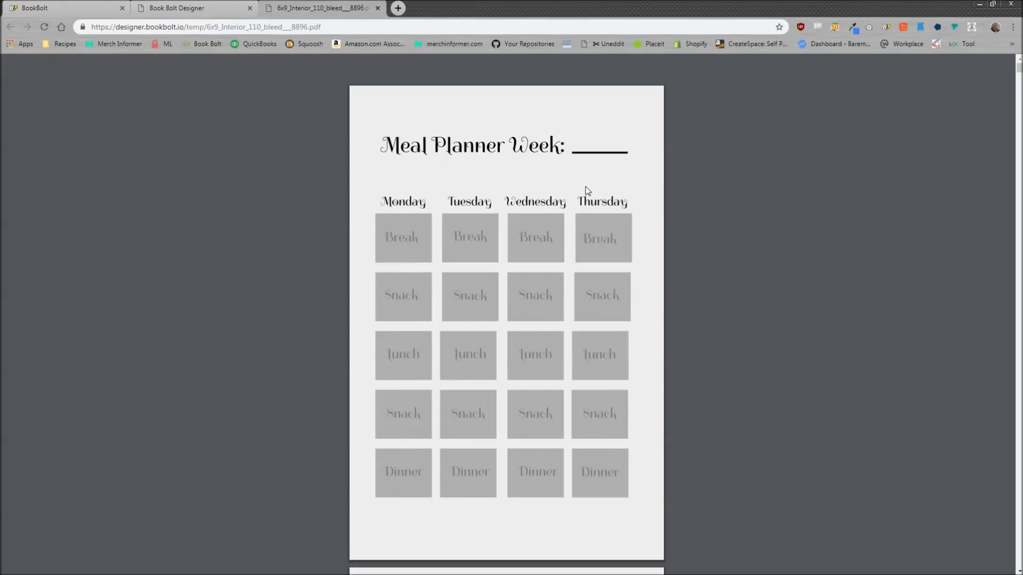
{"action": "scroll", "coordinate": [584, 384], "scroll_direction": "down", "scroll_amount": 12}
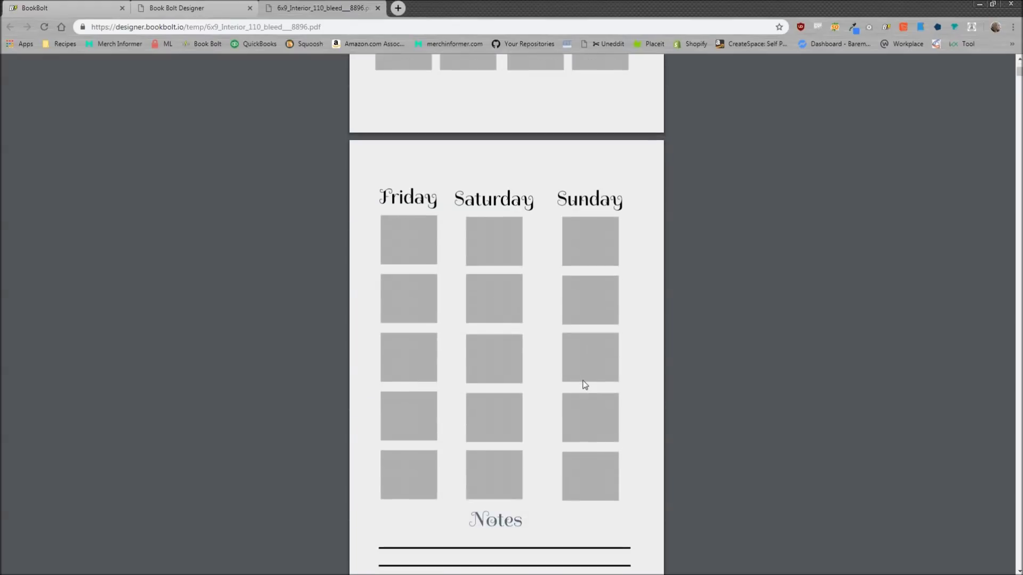
{"action": "scroll", "coordinate": [586, 384], "scroll_direction": "down", "scroll_amount": 4}
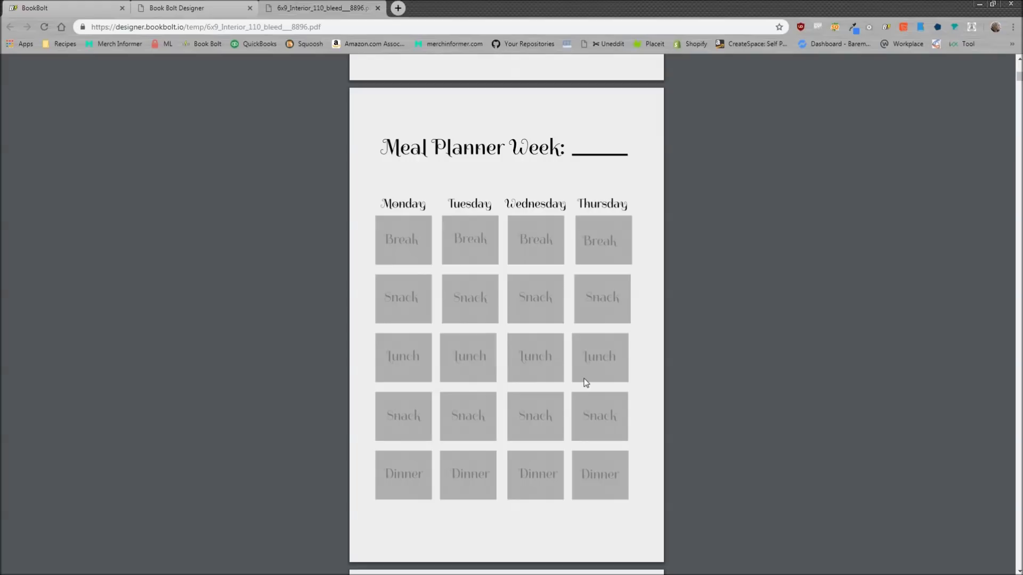
{"action": "scroll", "coordinate": [589, 381], "scroll_direction": "down", "scroll_amount": 20}
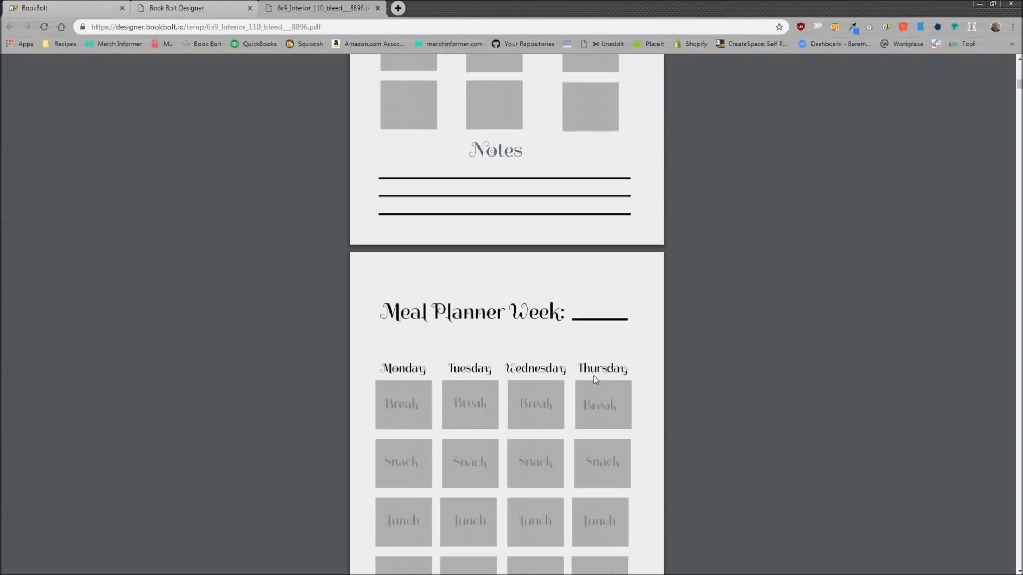
{"action": "scroll", "coordinate": [595, 379], "scroll_direction": "down", "scroll_amount": 20}
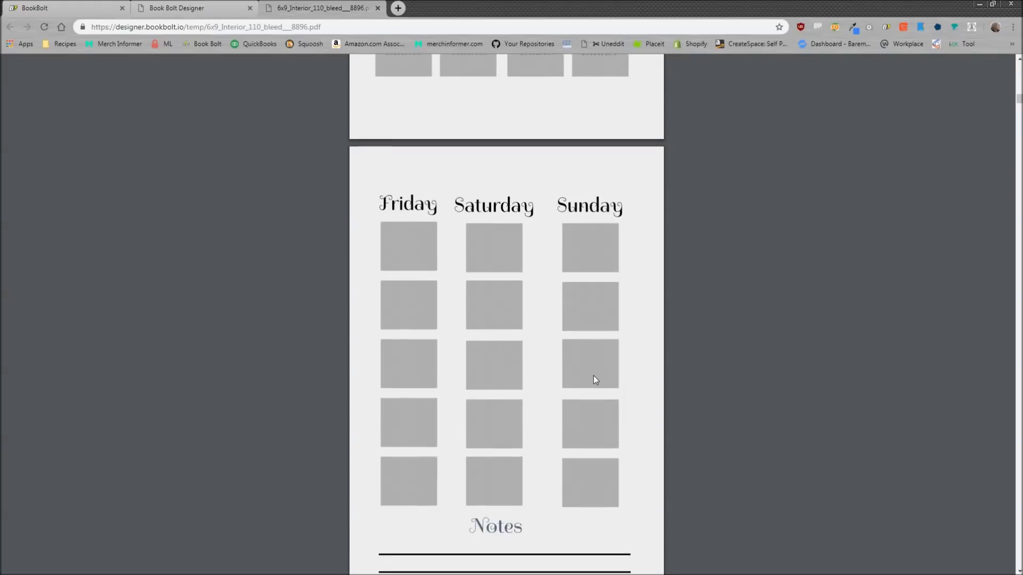
{"action": "scroll", "coordinate": [593, 376], "scroll_direction": "down", "scroll_amount": 18}
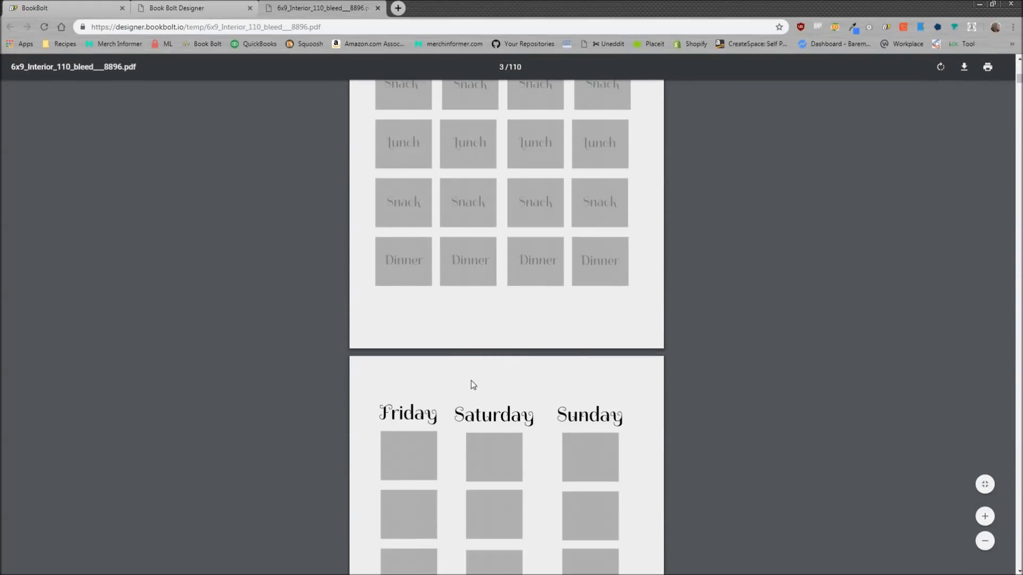
{"action": "scroll", "coordinate": [545, 278], "scroll_direction": "down", "scroll_amount": 6}
{"action": "scroll", "coordinate": [546, 278], "scroll_direction": "up", "scroll_amount": 2}
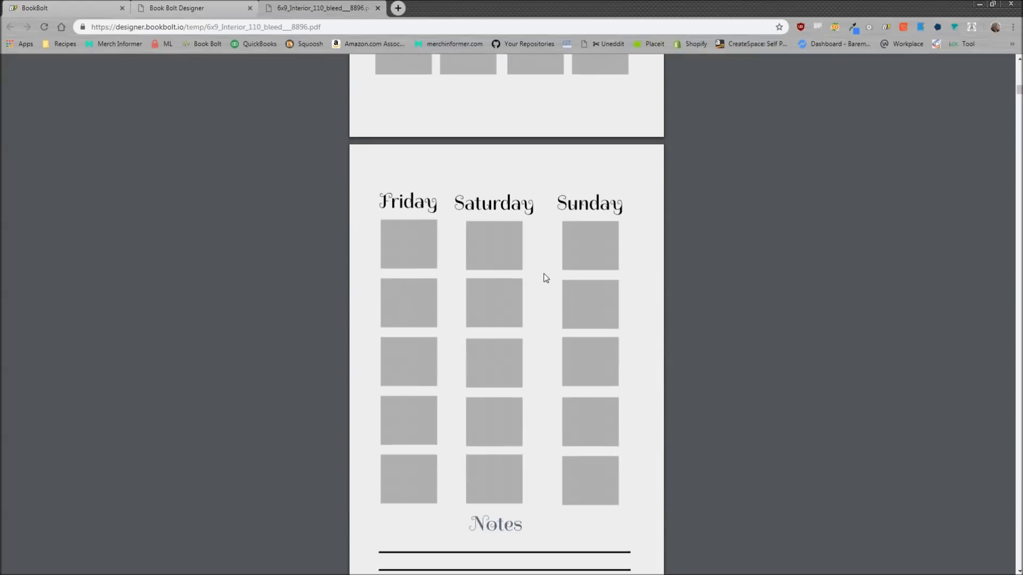
{"action": "scroll", "coordinate": [545, 278], "scroll_direction": "up", "scroll_amount": 6}
{"action": "scroll", "coordinate": [564, 293], "scroll_direction": "down", "scroll_amount": 16}
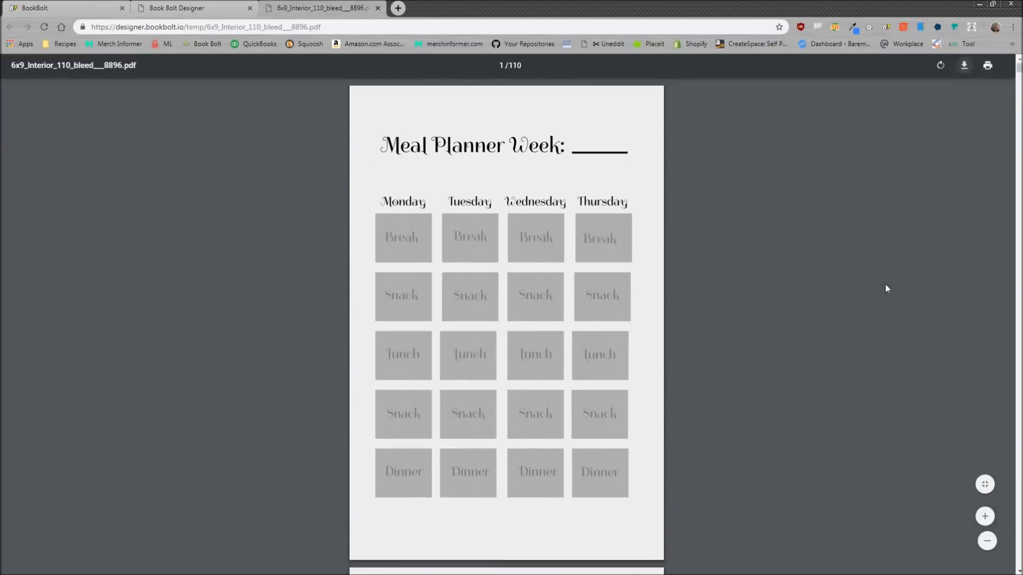
Step: Return to the Book Bolt Designer draft and dismiss the design download dialog
{"action": "left_click", "coordinate": [191, 4]}
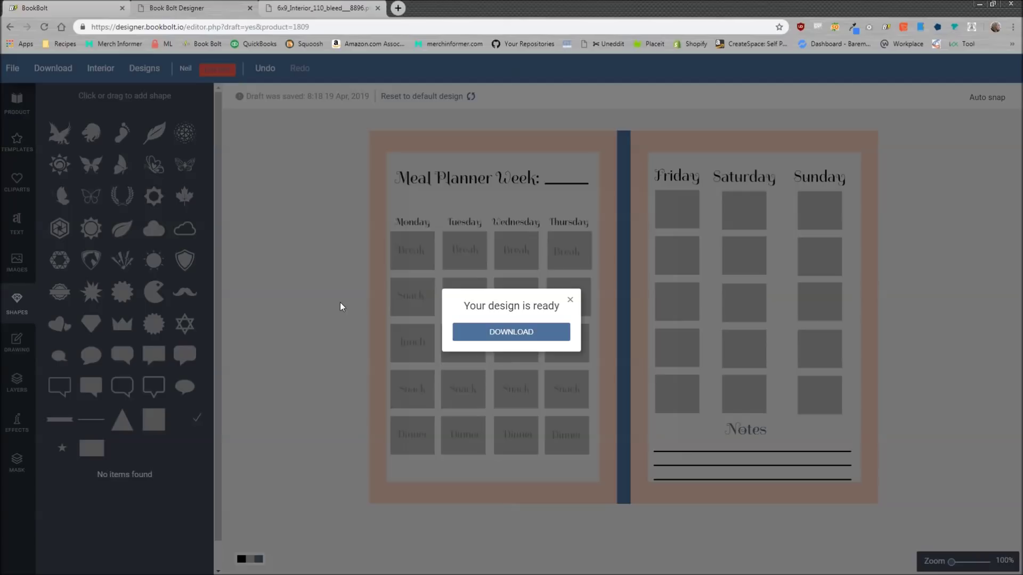
{"action": "left_click", "coordinate": [570, 299]}
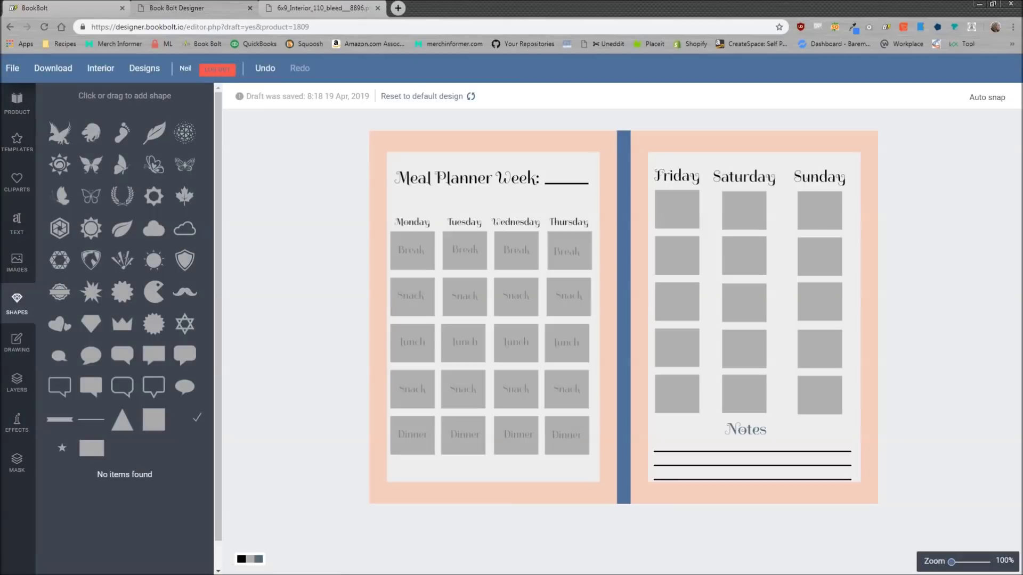